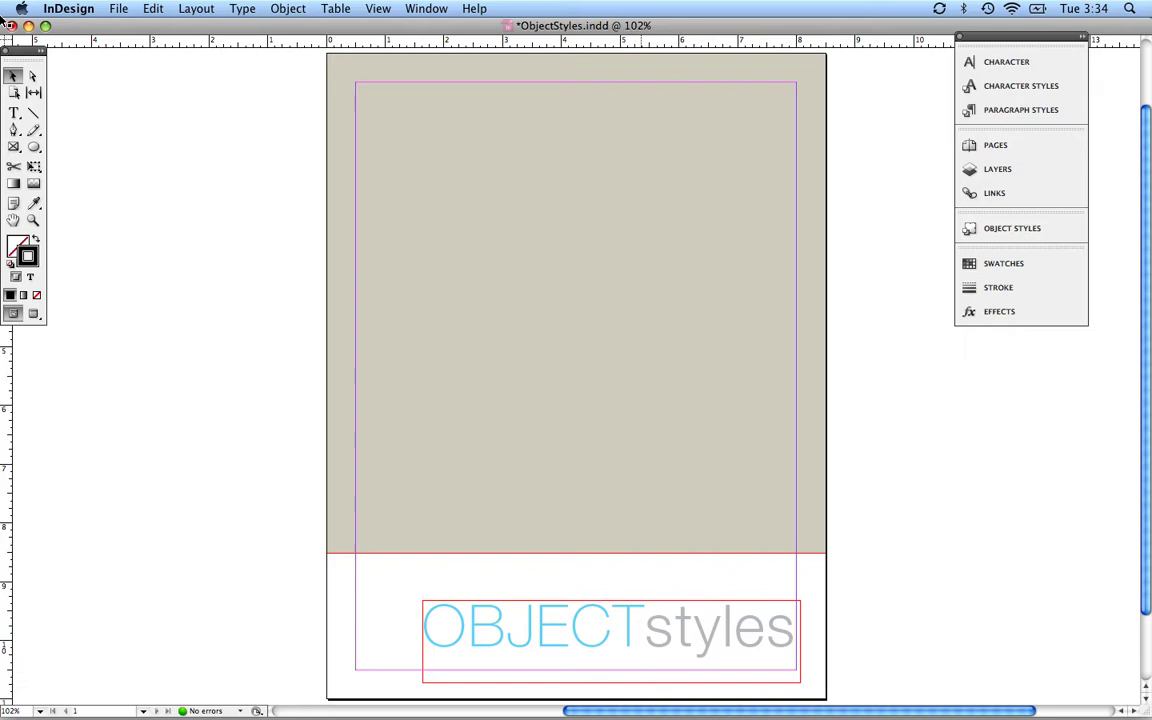
Step: Draw a rectangle picture frame at the top-left, then Alt-drag three staggered copies into two columns
{"action": "left_click", "coordinate": [12, 148]}
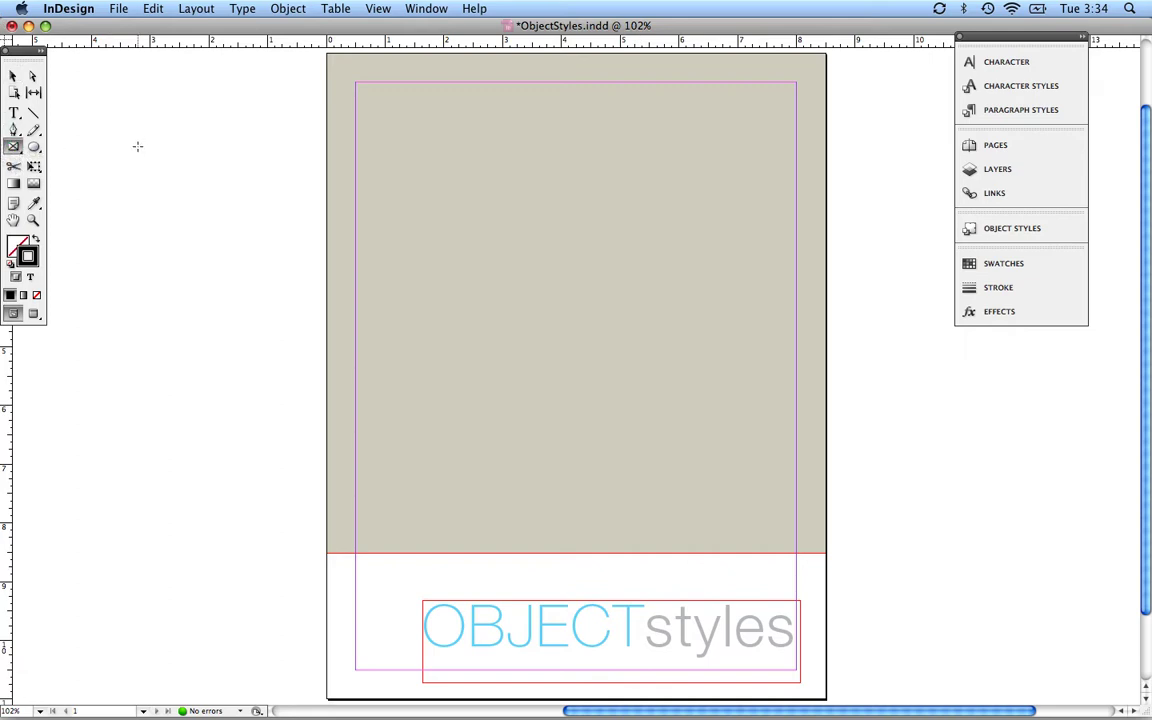
{"action": "left_click_drag", "start_coordinate": [356, 103], "coordinate": [581, 244]}
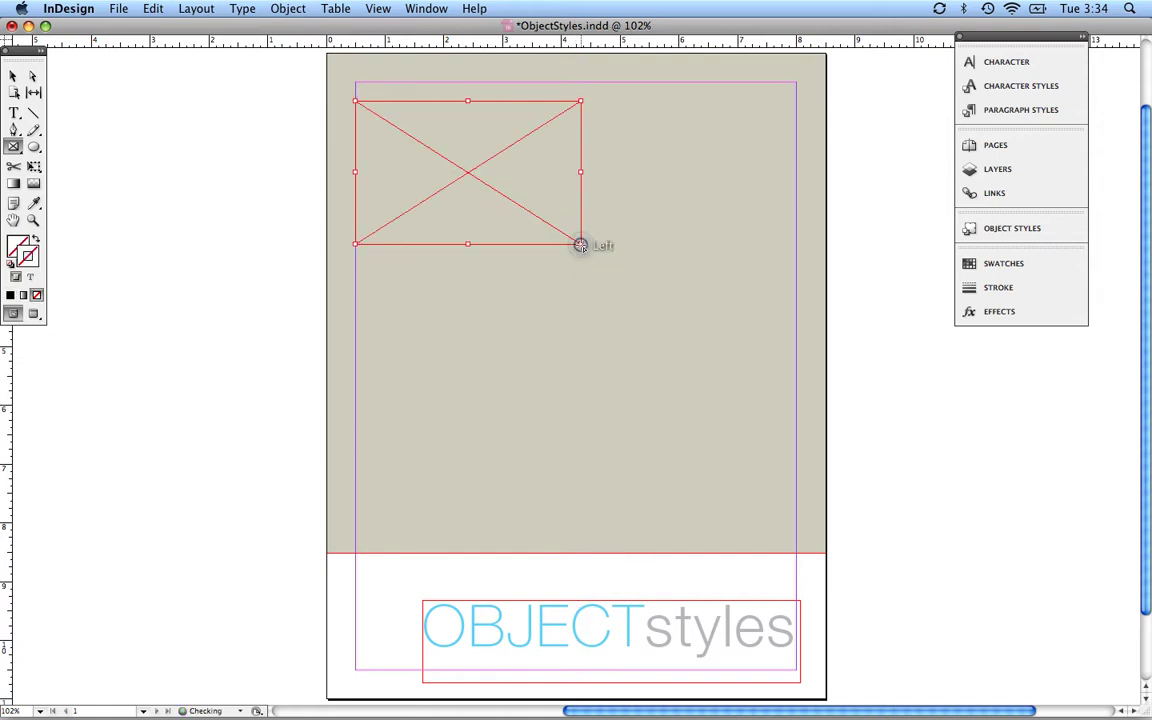
{"action": "left_click", "coordinate": [13, 75]}
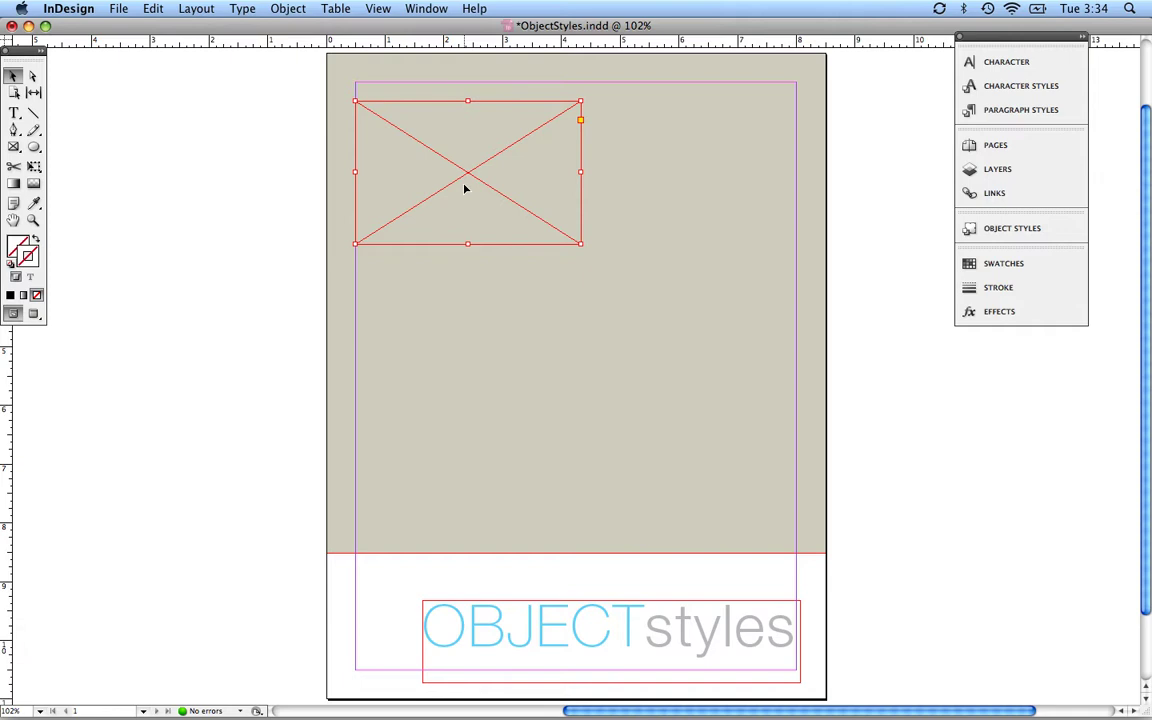
{"action": "left_click_drag", "start_coordinate": [465, 188], "coordinate": [681, 308]}
{"action": "left_click", "coordinate": [410, 432]}
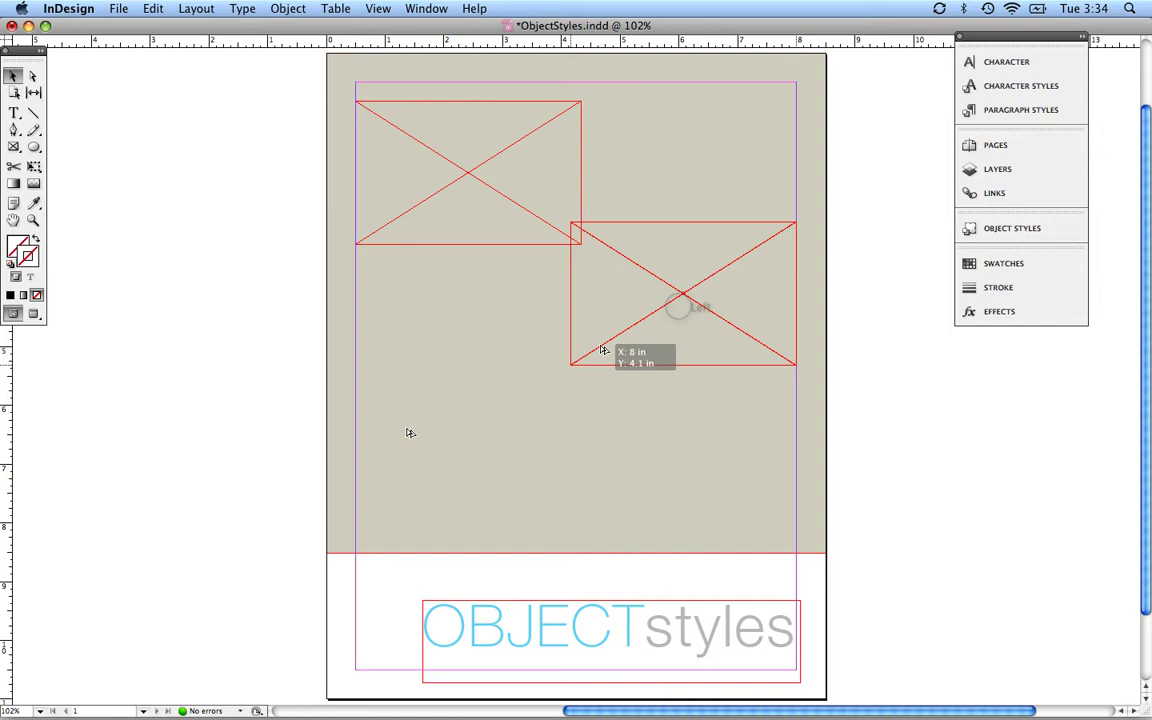
{"action": "left_click_drag", "start_coordinate": [410, 432], "coordinate": [680, 495]}
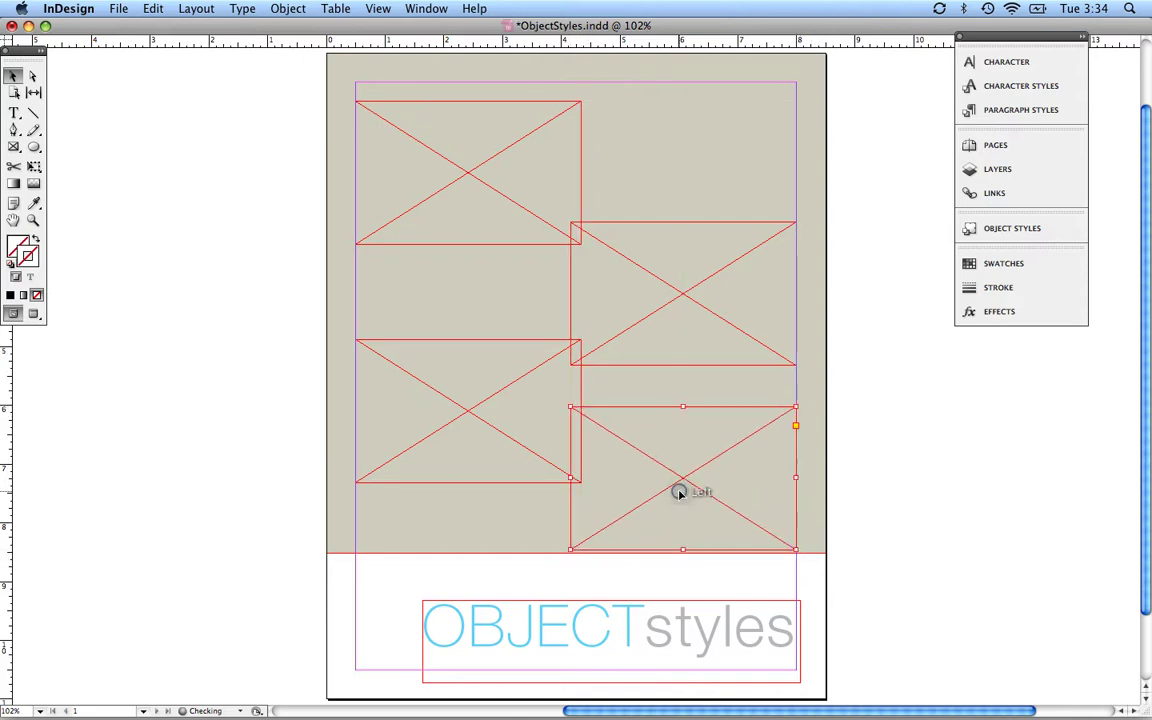
{"action": "left_click", "coordinate": [843, 287]}
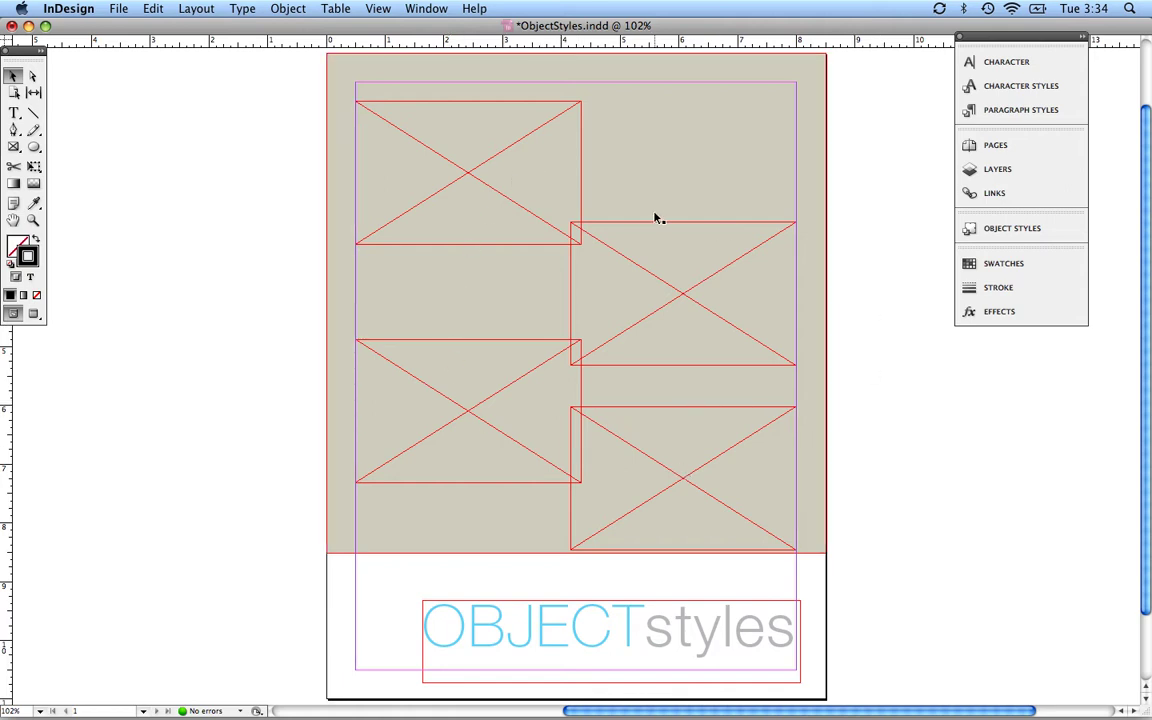
Step: Give the top-left frame an 8 pt stroke in the 12% tint of C=100 M=0 Y=0 K=0
{"action": "left_click", "coordinate": [526, 194]}
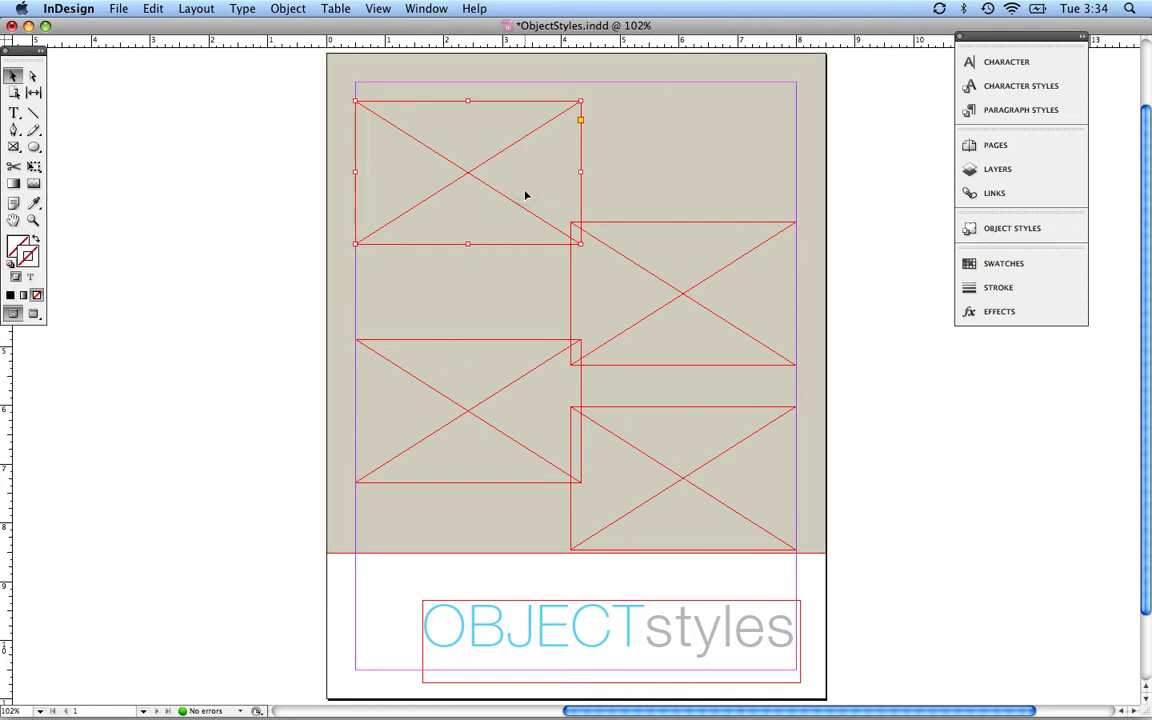
{"action": "left_click", "coordinate": [1003, 288]}
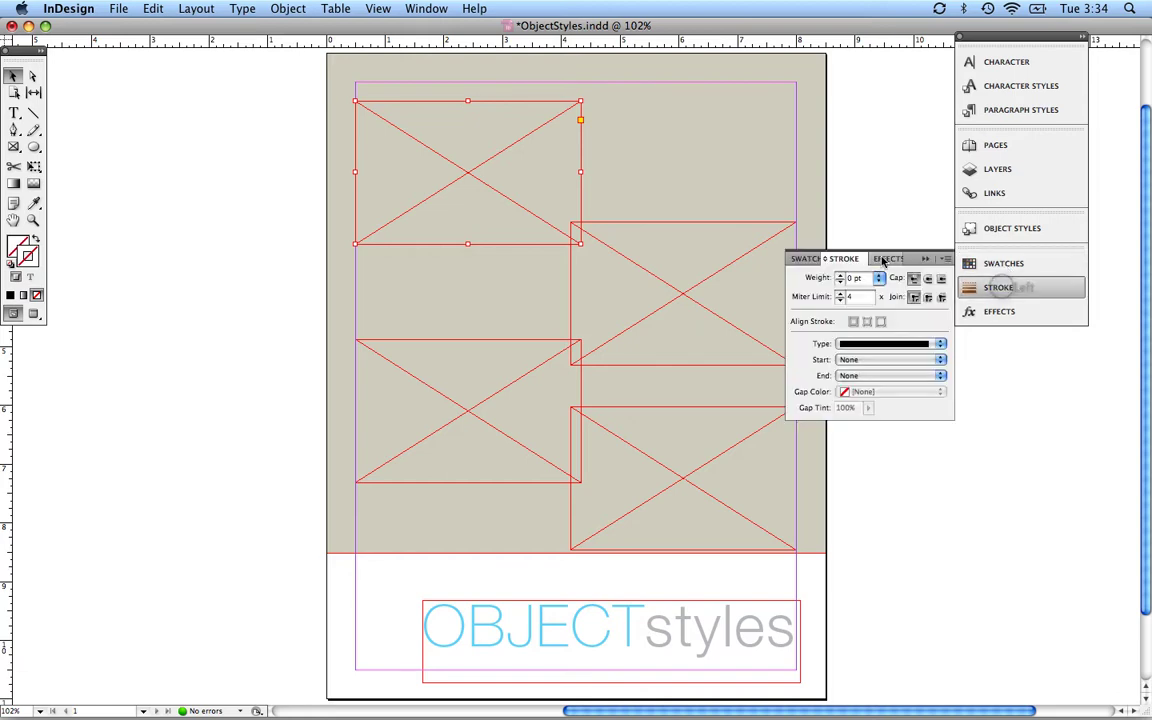
{"action": "left_click", "coordinate": [878, 279]}
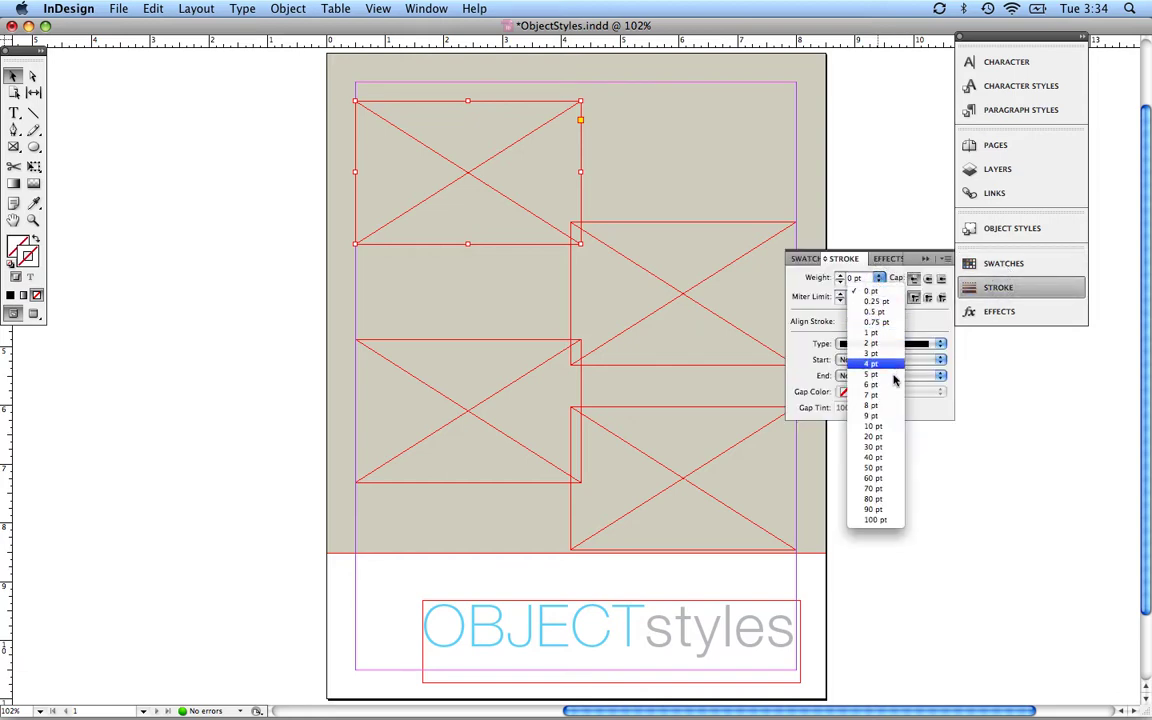
{"action": "left_click", "coordinate": [890, 405]}
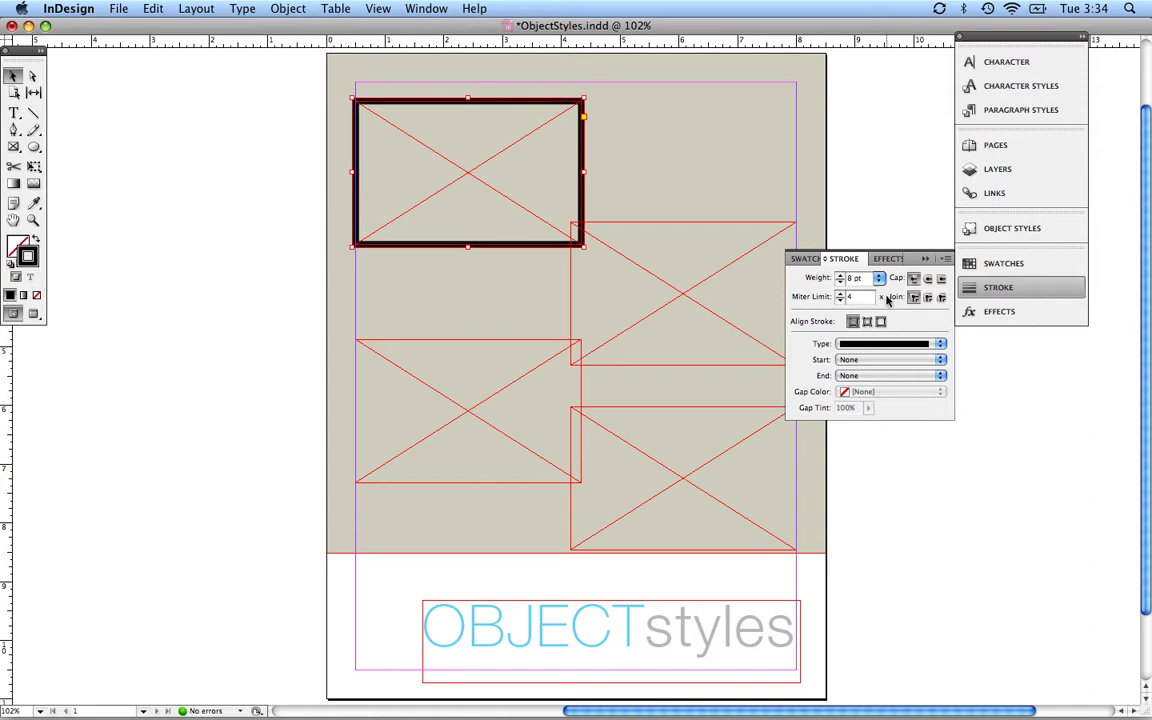
{"action": "left_click", "coordinate": [806, 258]}
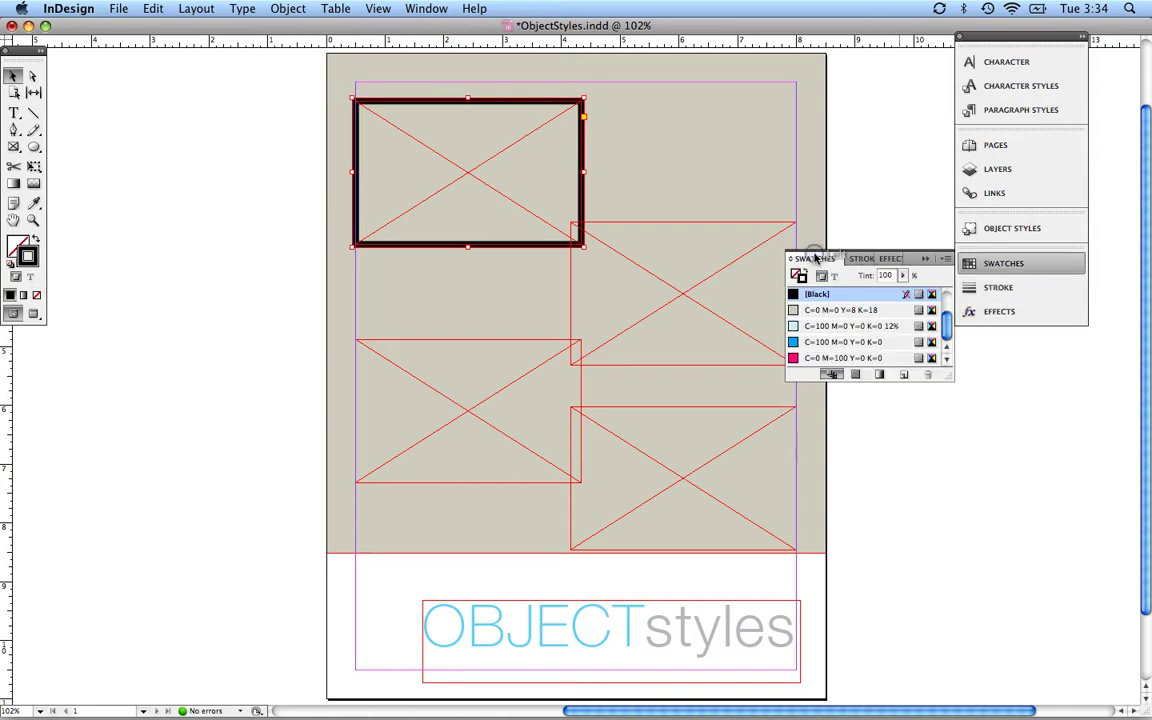
{"action": "left_click", "coordinate": [902, 328]}
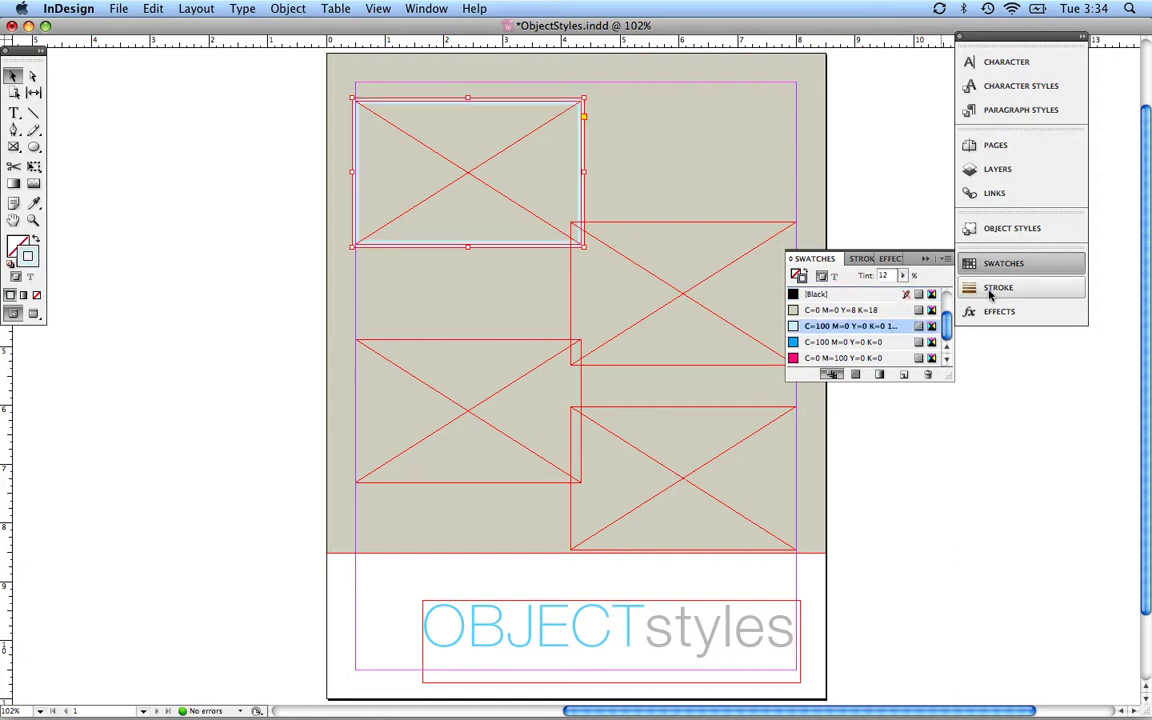
Step: Add a Drop Shadow effect to the top-left frame and change its opacity from 75% to 20%
{"action": "left_click", "coordinate": [890, 259]}
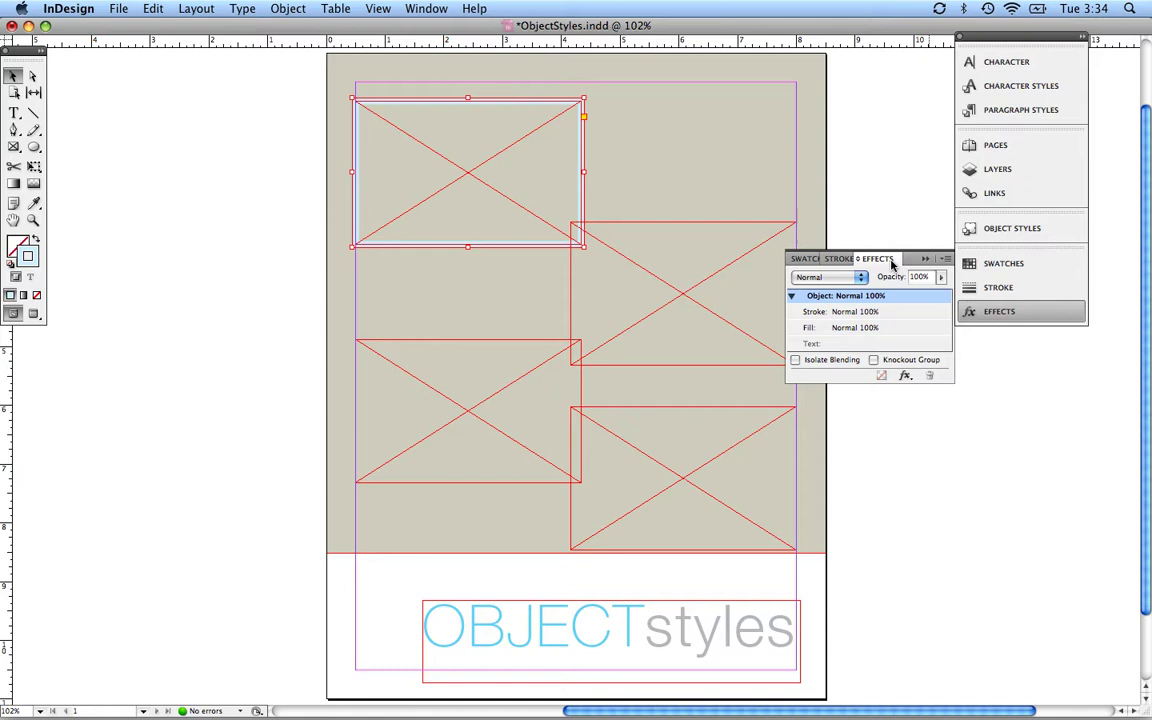
{"action": "left_click", "coordinate": [944, 260]}
{"action": "mouse_move", "coordinate": [978, 283]}
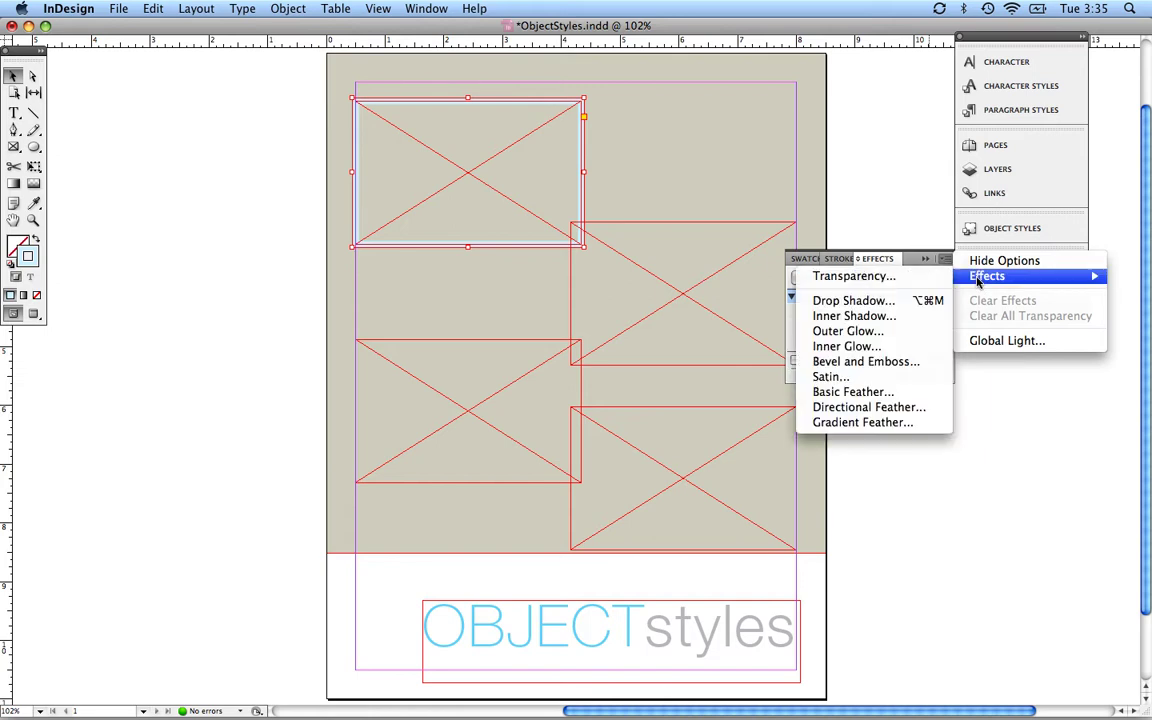
{"action": "left_click", "coordinate": [922, 300]}
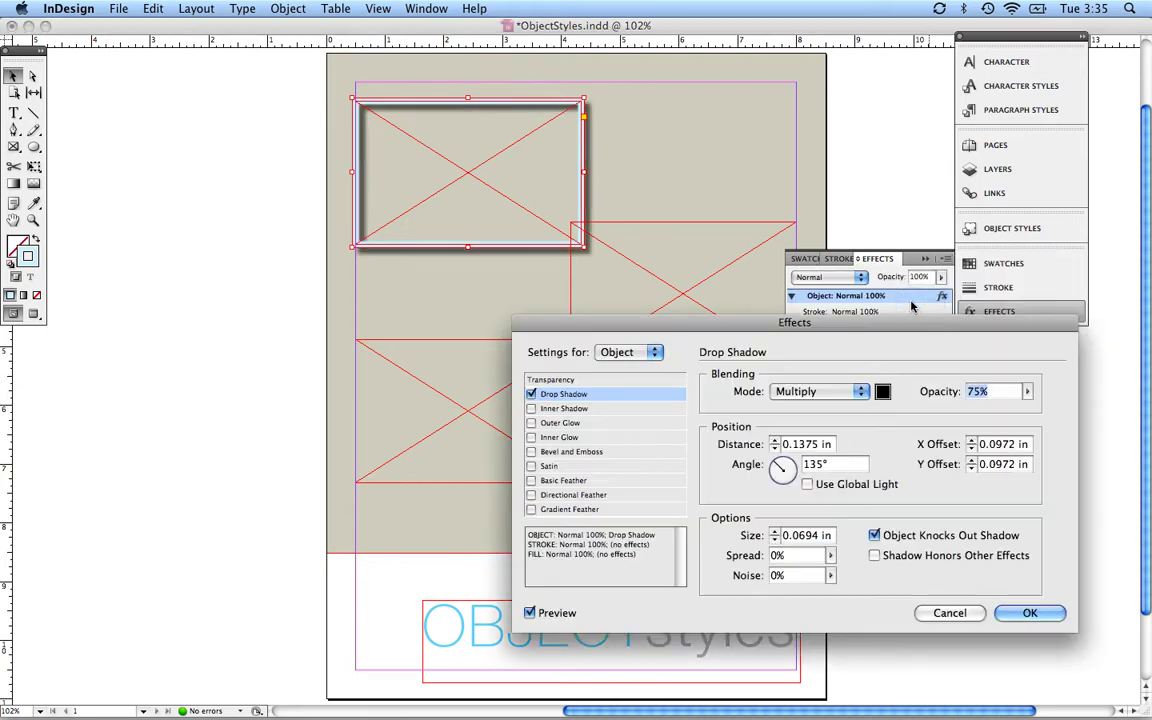
{"action": "left_click_drag", "start_coordinate": [893, 321], "coordinate": [886, 225]}
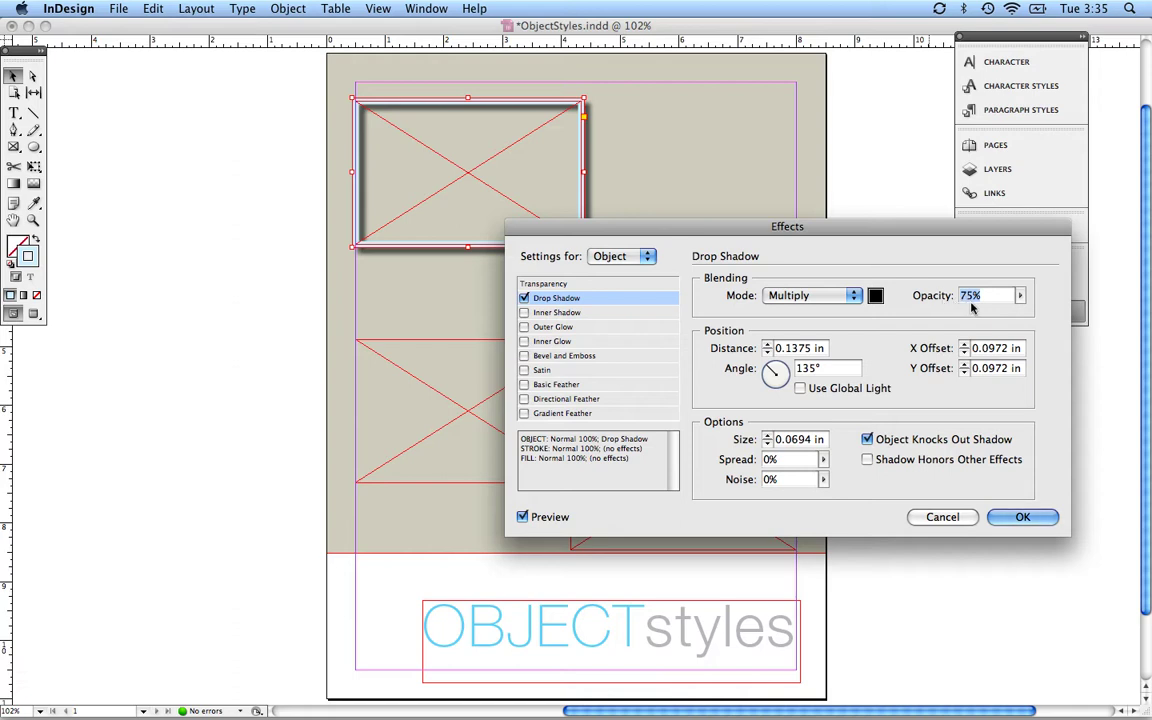
{"action": "key", "text": "BackSpace"}
{"action": "type", "text": "20"}
Step: Compare the frame with and without the shadow preview, then confirm the 20% drop shadow
{"action": "left_click", "coordinate": [523, 517]}
{"action": "left_click", "coordinate": [523, 517]}
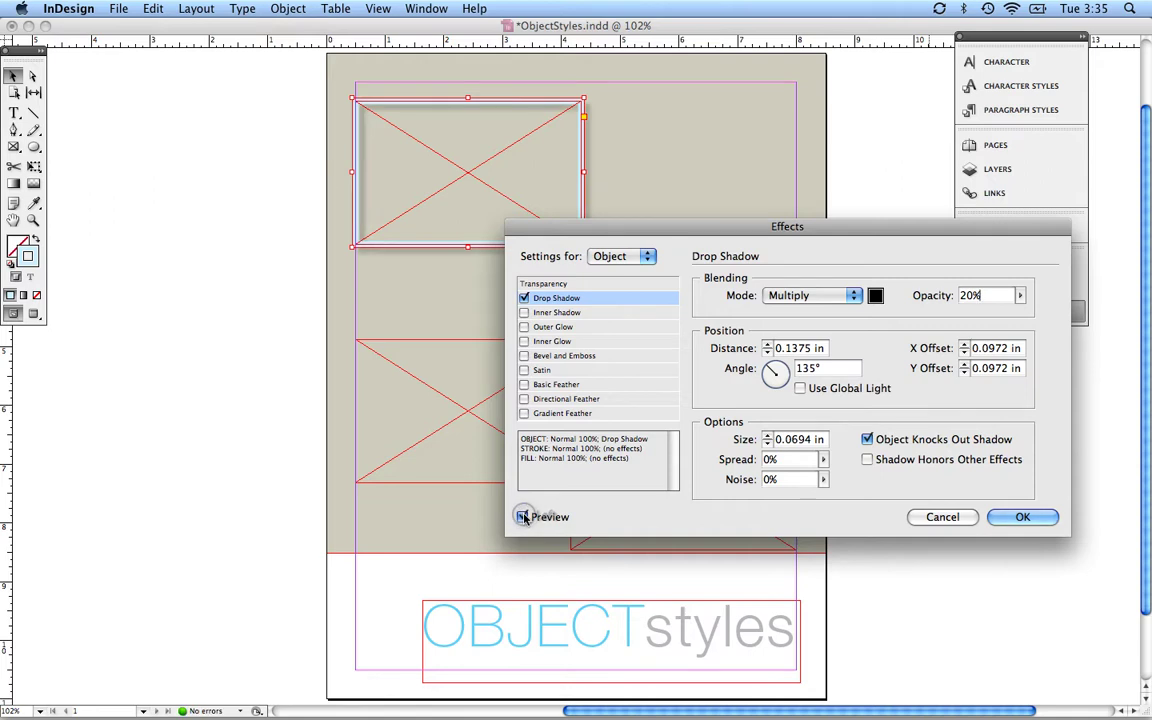
{"action": "left_click", "coordinate": [523, 517]}
{"action": "left_click", "coordinate": [523, 517]}
{"action": "left_click", "coordinate": [523, 517]}
{"action": "left_click", "coordinate": [523, 517]}
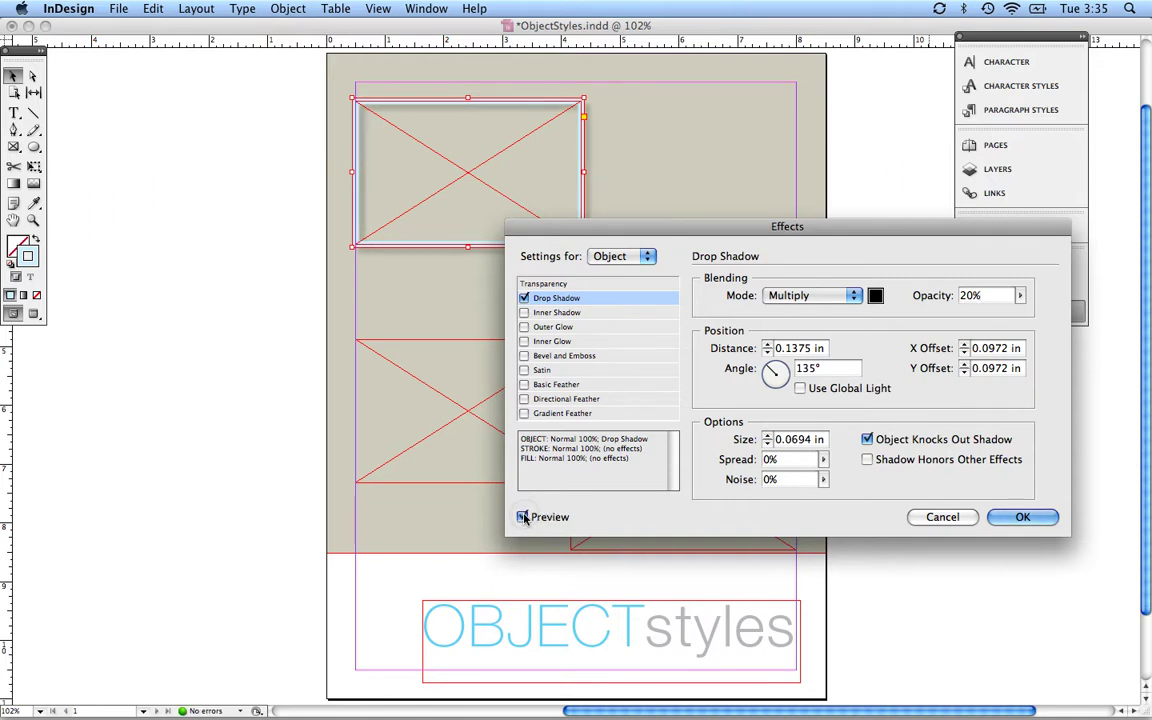
{"action": "left_click", "coordinate": [523, 517]}
{"action": "left_click", "coordinate": [523, 517]}
{"action": "left_click", "coordinate": [1022, 516]}
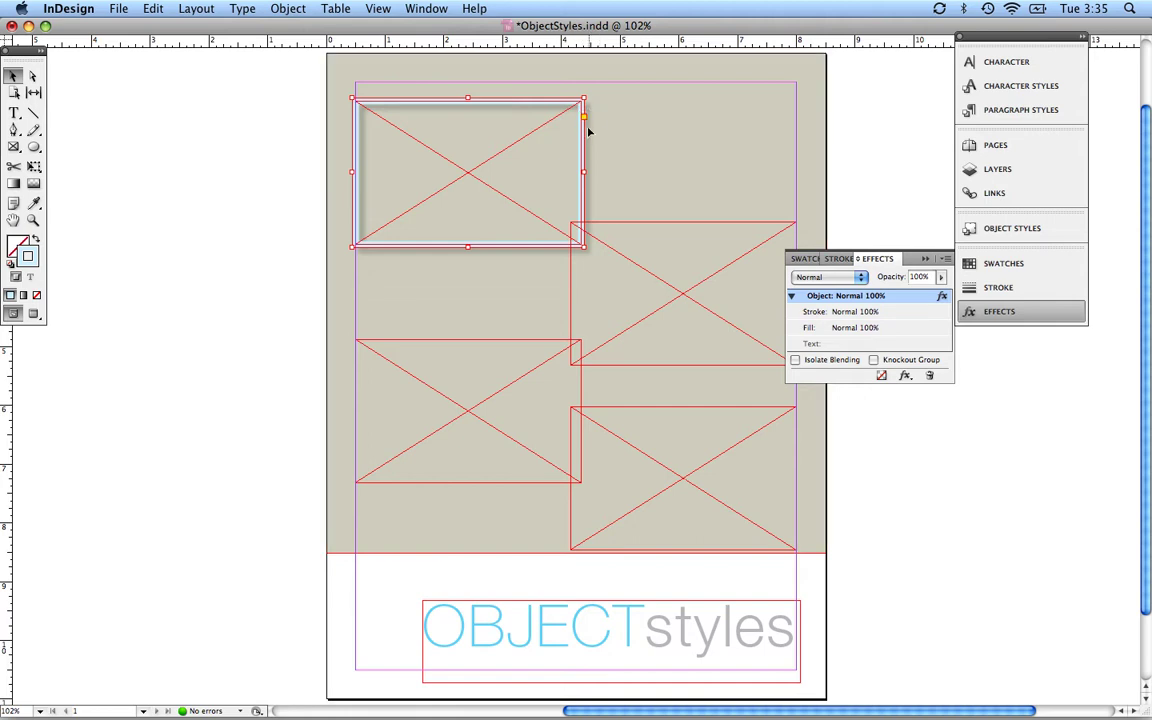
Step: Drag a live-corner diamond inward to round all four corners of the top-left frame to about 0.36 in
{"action": "left_click", "coordinate": [584, 119]}
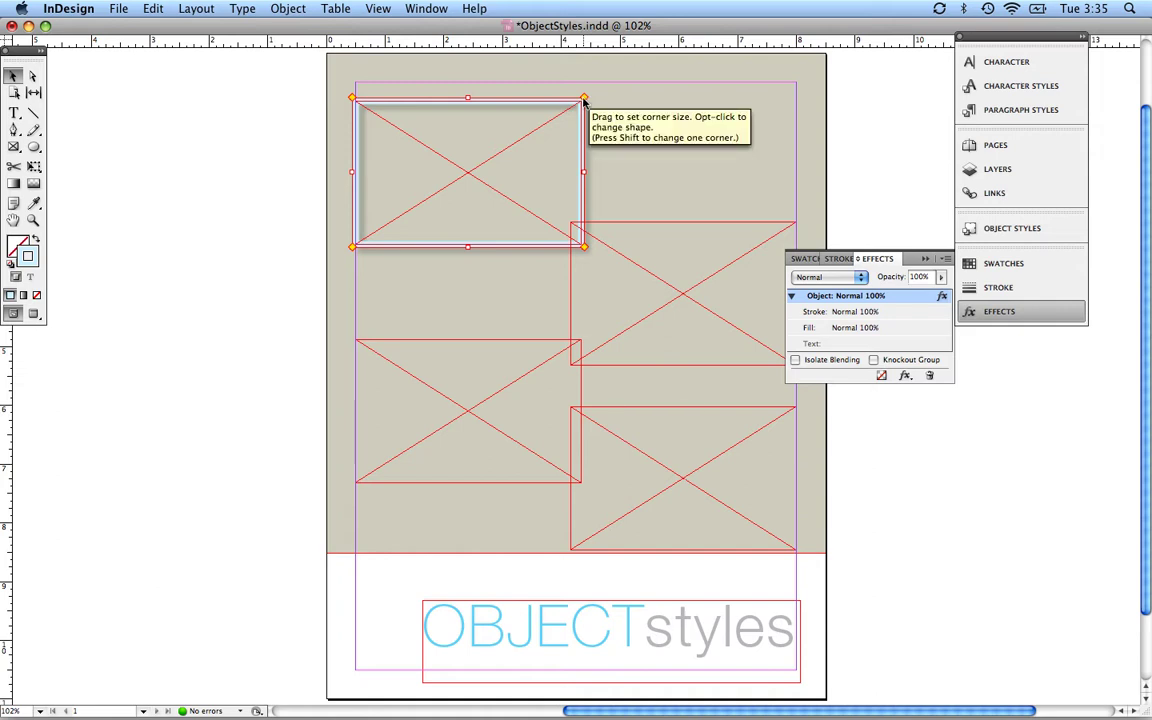
{"action": "left_click_drag", "start_coordinate": [583, 101], "coordinate": [561, 101]}
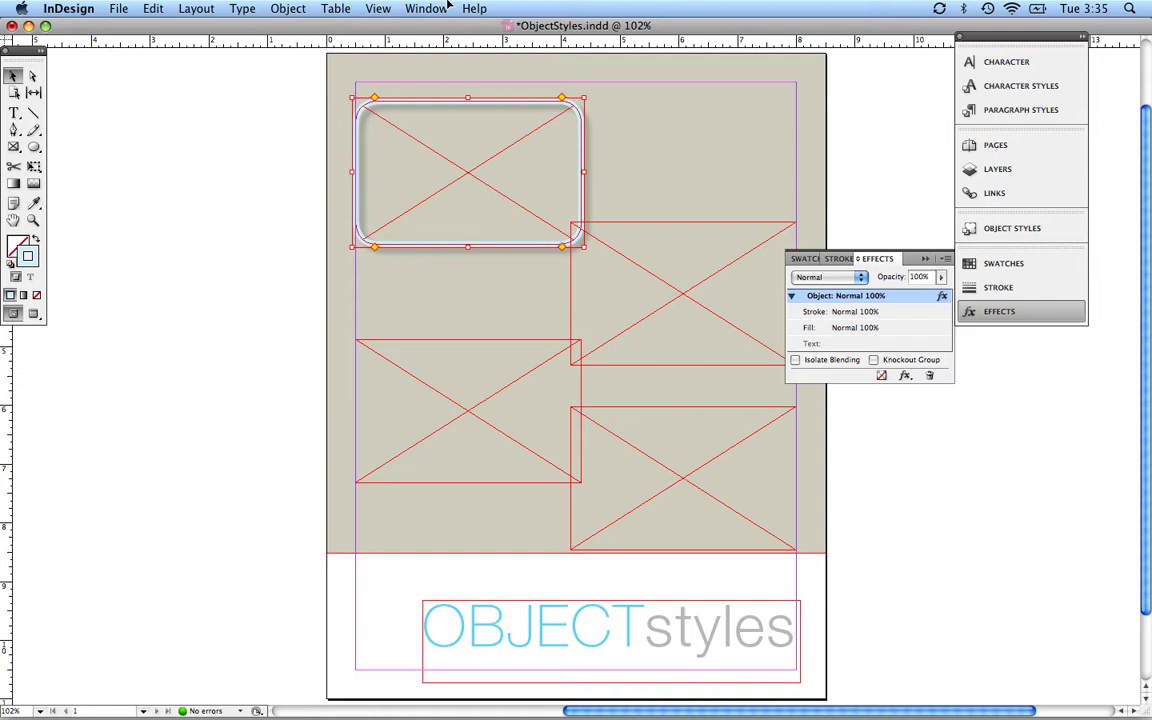
Step: Set the top-left frame's Frame Fitting Options to Fill Frame Proportionally with an alignment reference point
{"action": "left_click", "coordinate": [292, 8]}
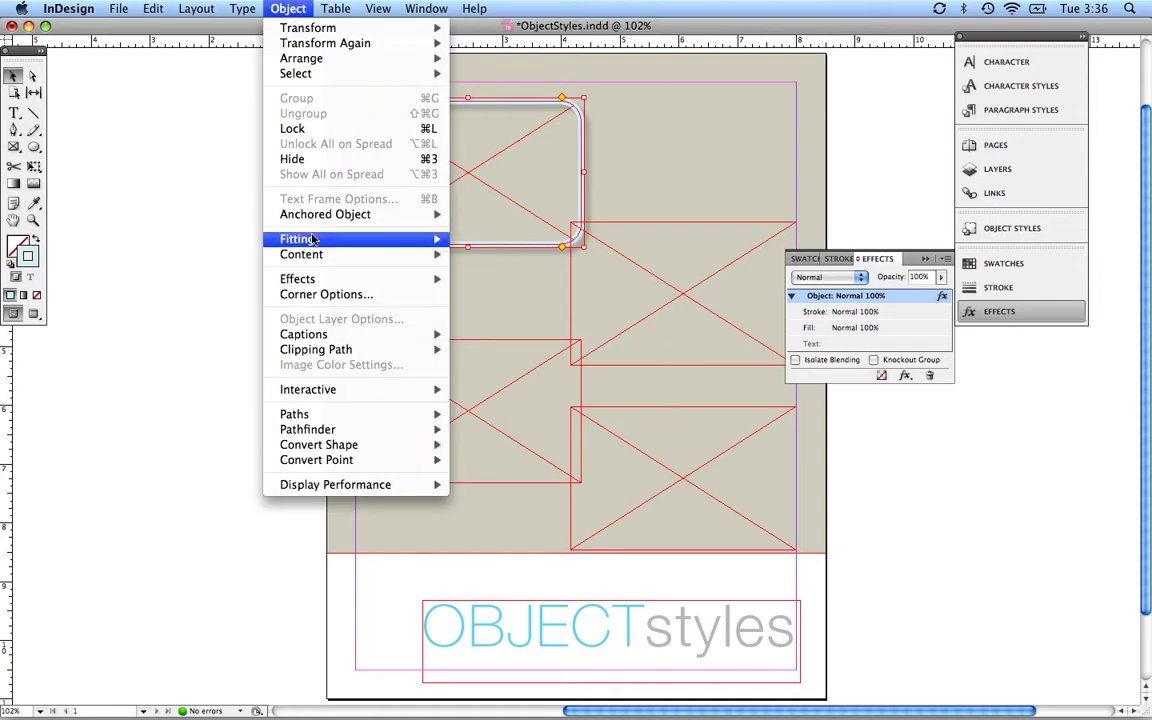
{"action": "mouse_move", "coordinate": [313, 240]}
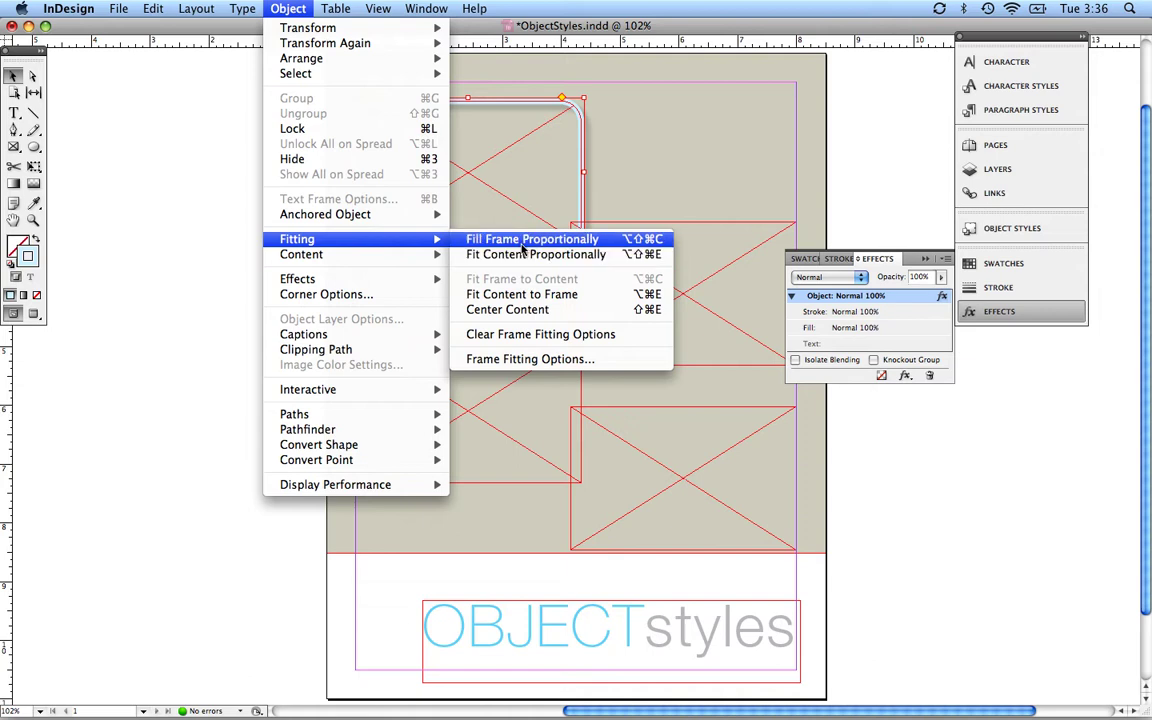
{"action": "left_click", "coordinate": [512, 358]}
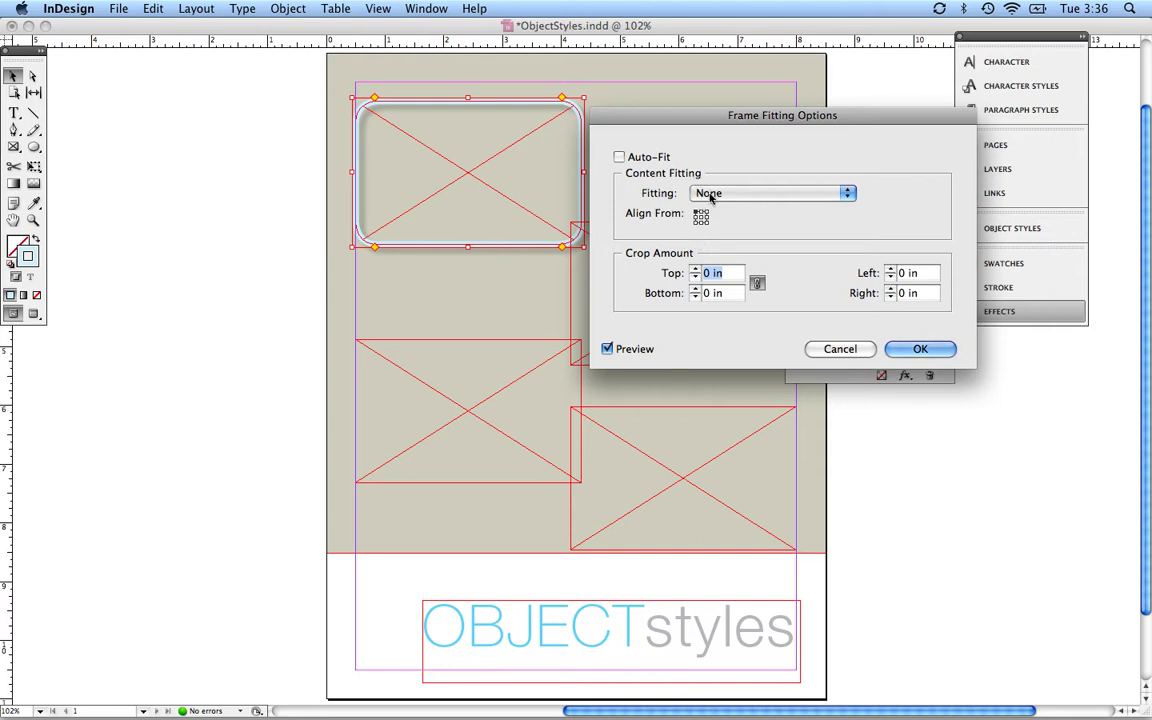
{"action": "left_click", "coordinate": [710, 194]}
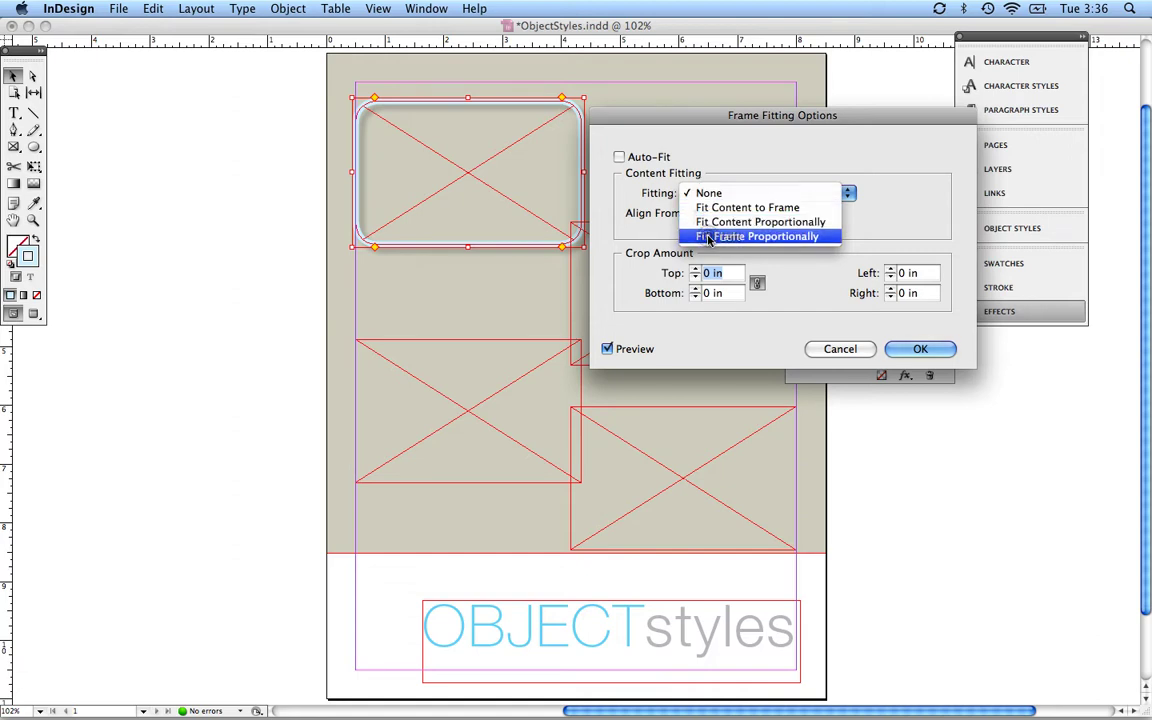
{"action": "left_click", "coordinate": [708, 237]}
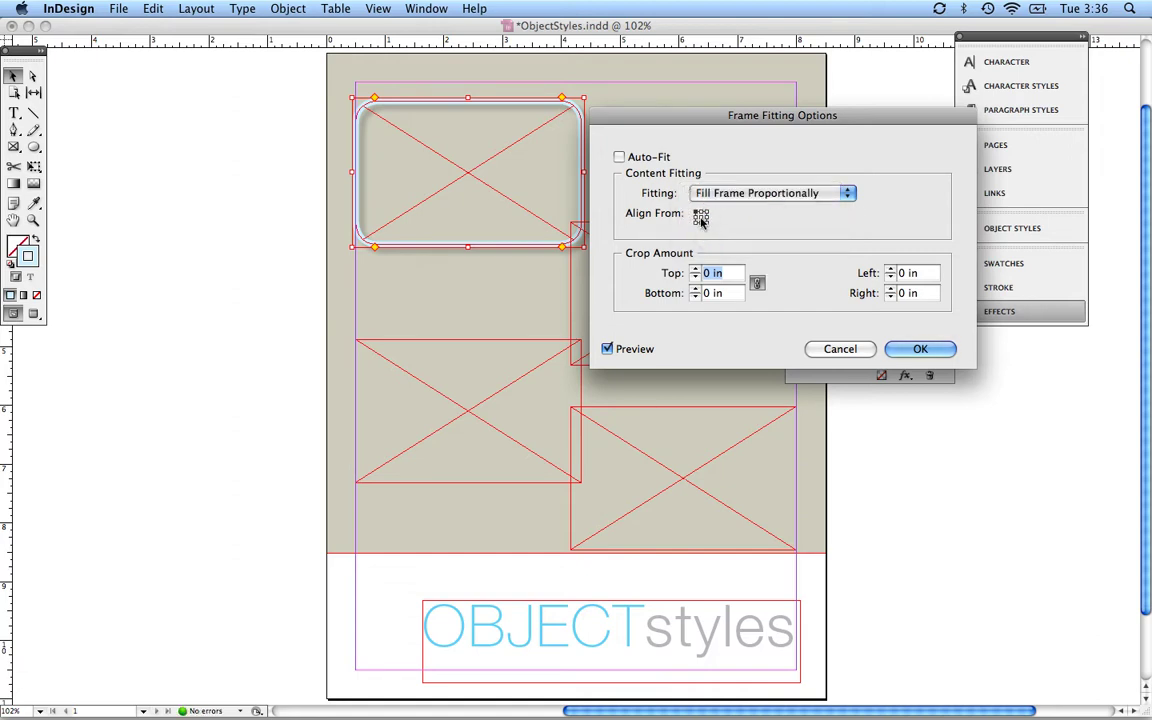
{"action": "left_click", "coordinate": [701, 218]}
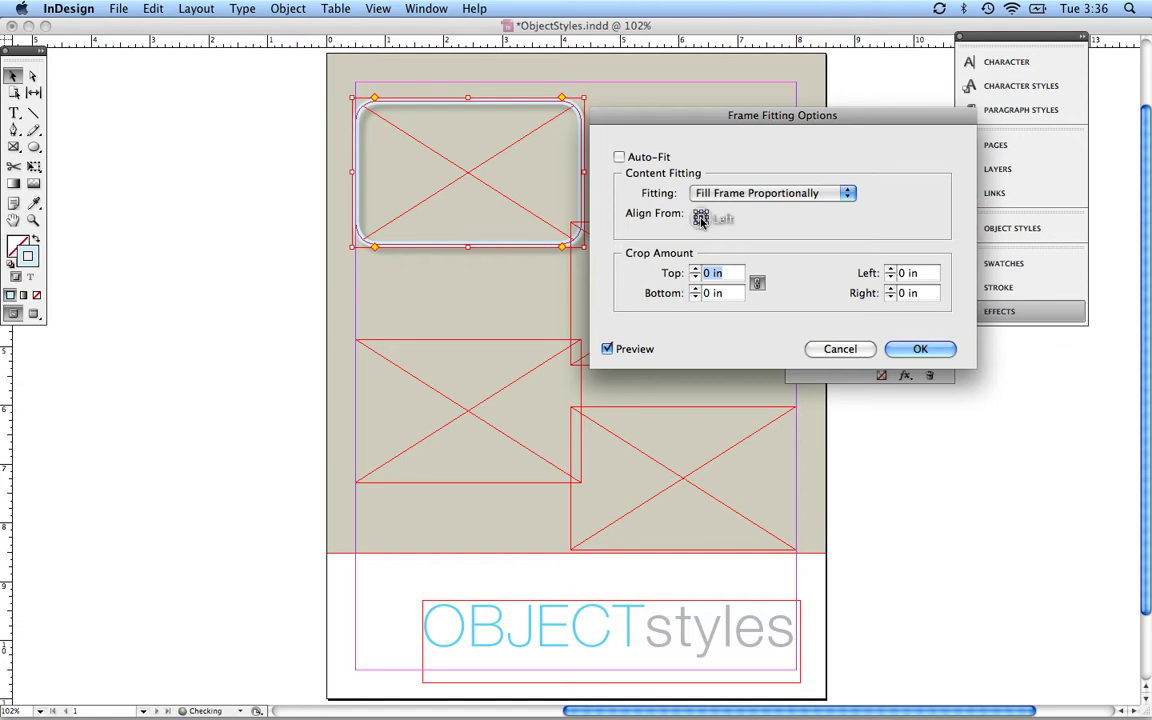
Step: Confirm the fitting options, collapse the Effects panel, and bring up the Object Styles panel
{"action": "left_click", "coordinate": [915, 347]}
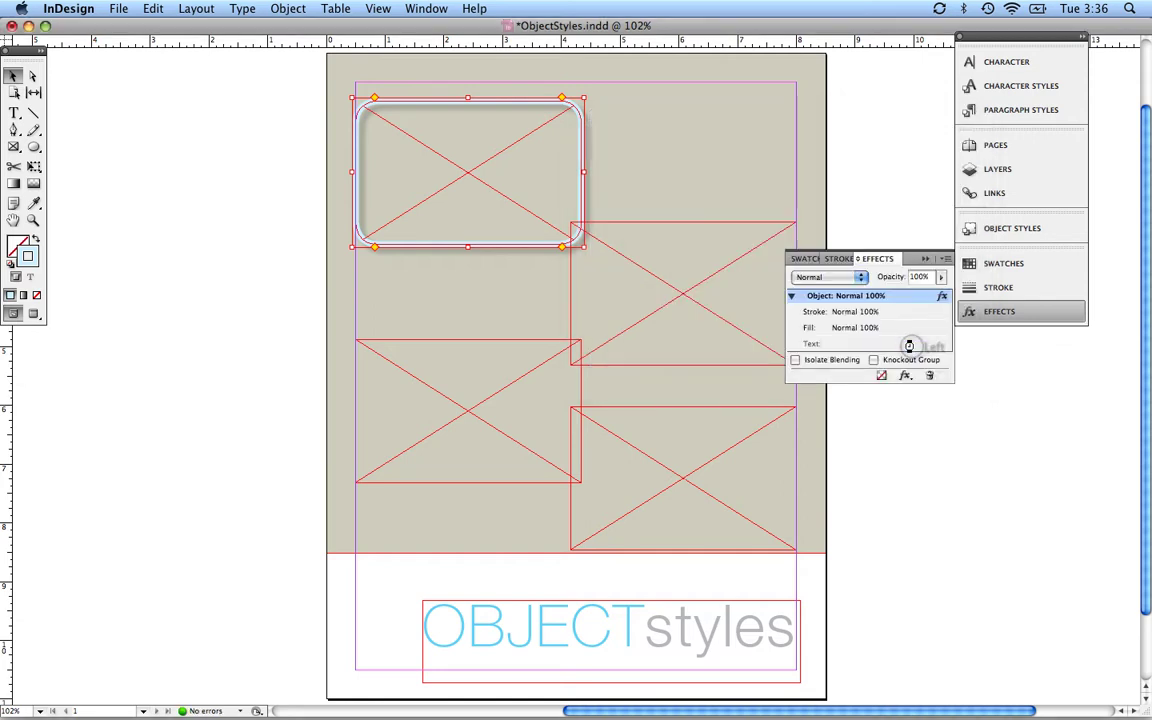
{"action": "left_click", "coordinate": [927, 258]}
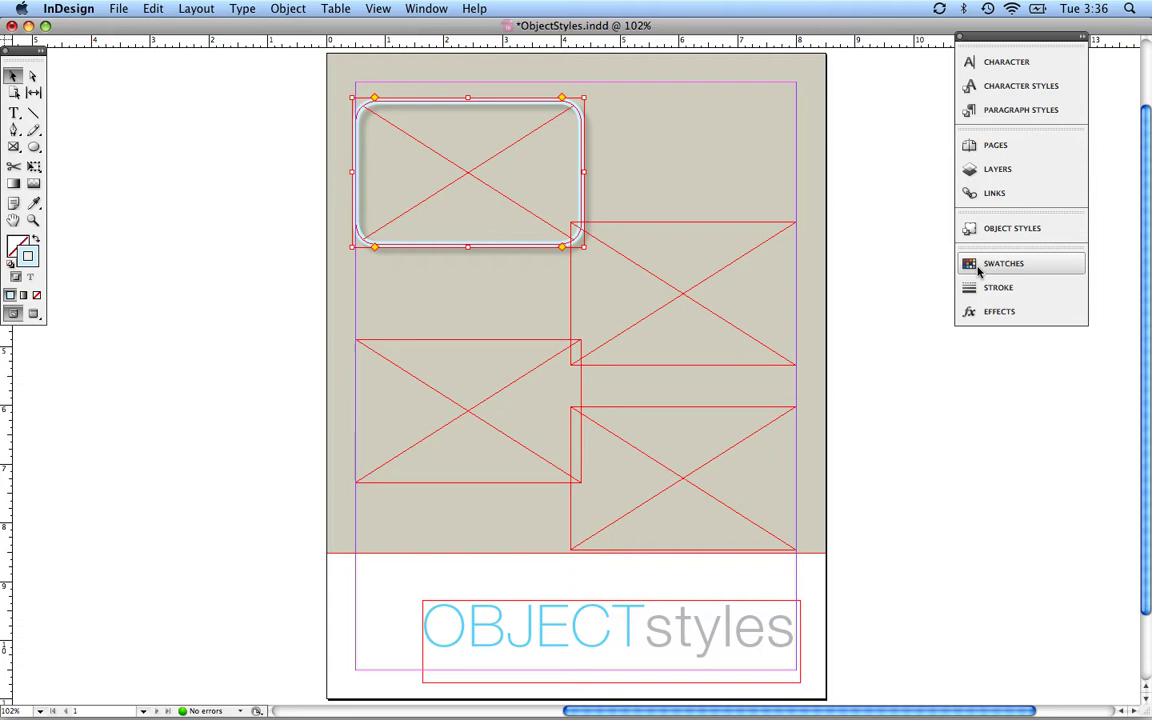
{"action": "left_click", "coordinate": [1007, 230]}
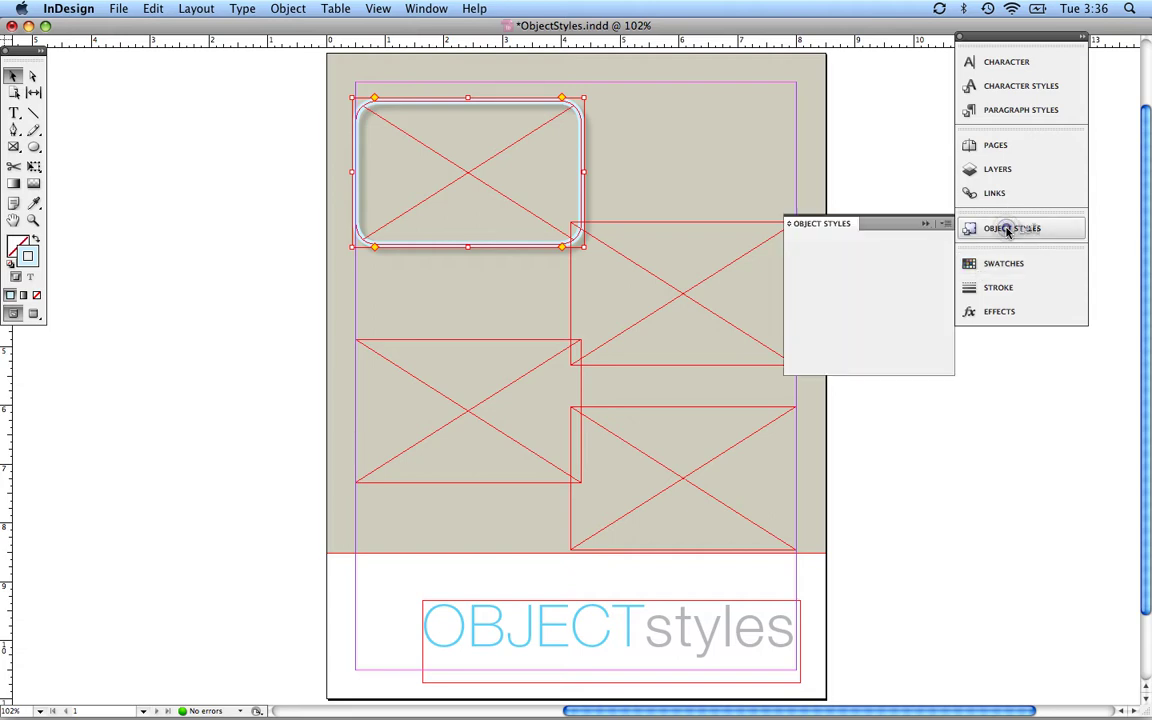
Step: Create a new object style named 'pictures' from the frame, toggling its Frame Fitting Options attribute
{"action": "left_click", "coordinate": [943, 232]}
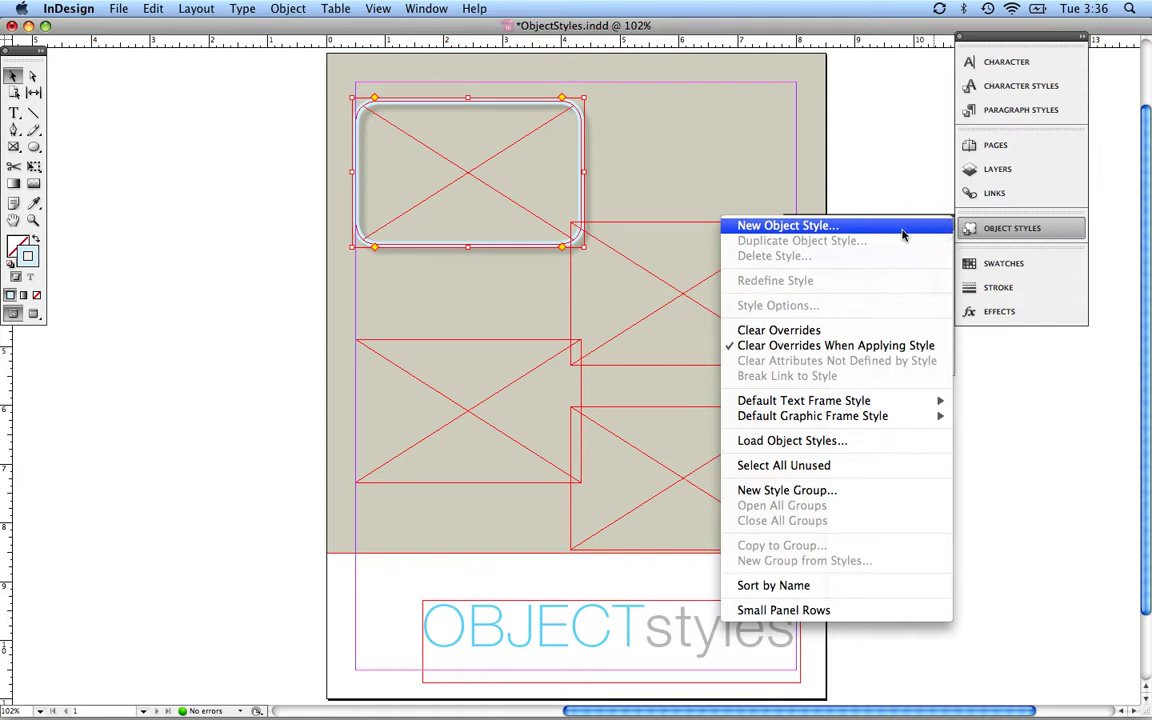
{"action": "left_click", "coordinate": [903, 232]}
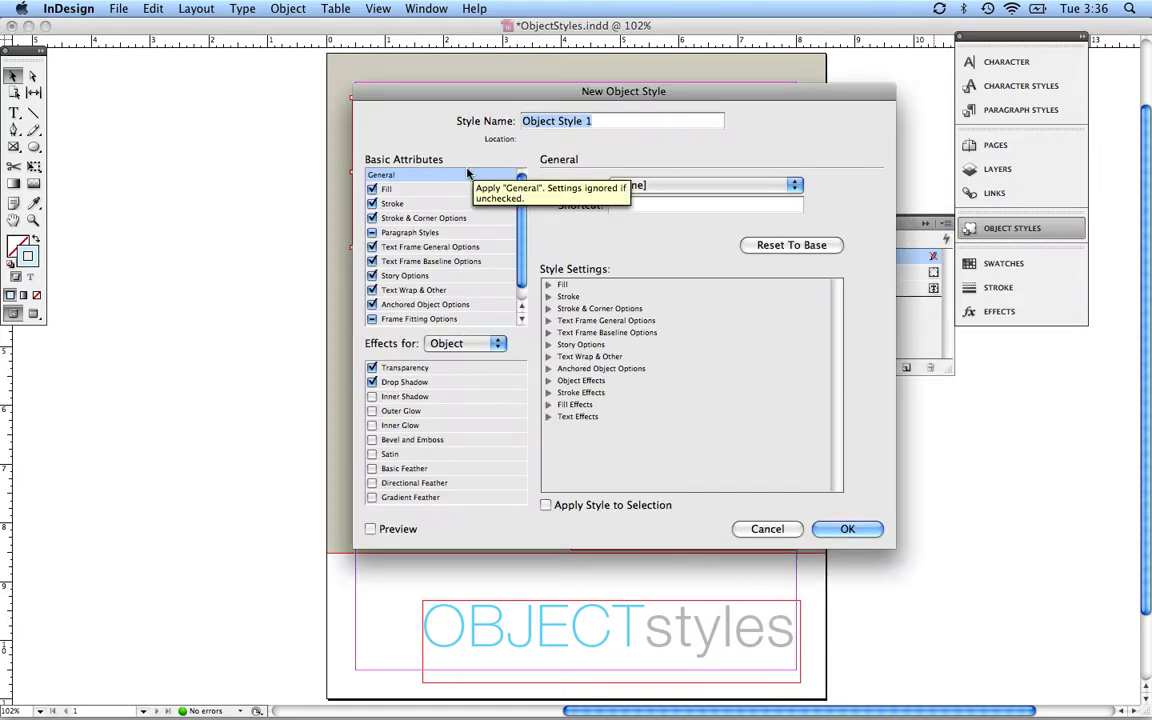
{"action": "type", "text": "pictures"}
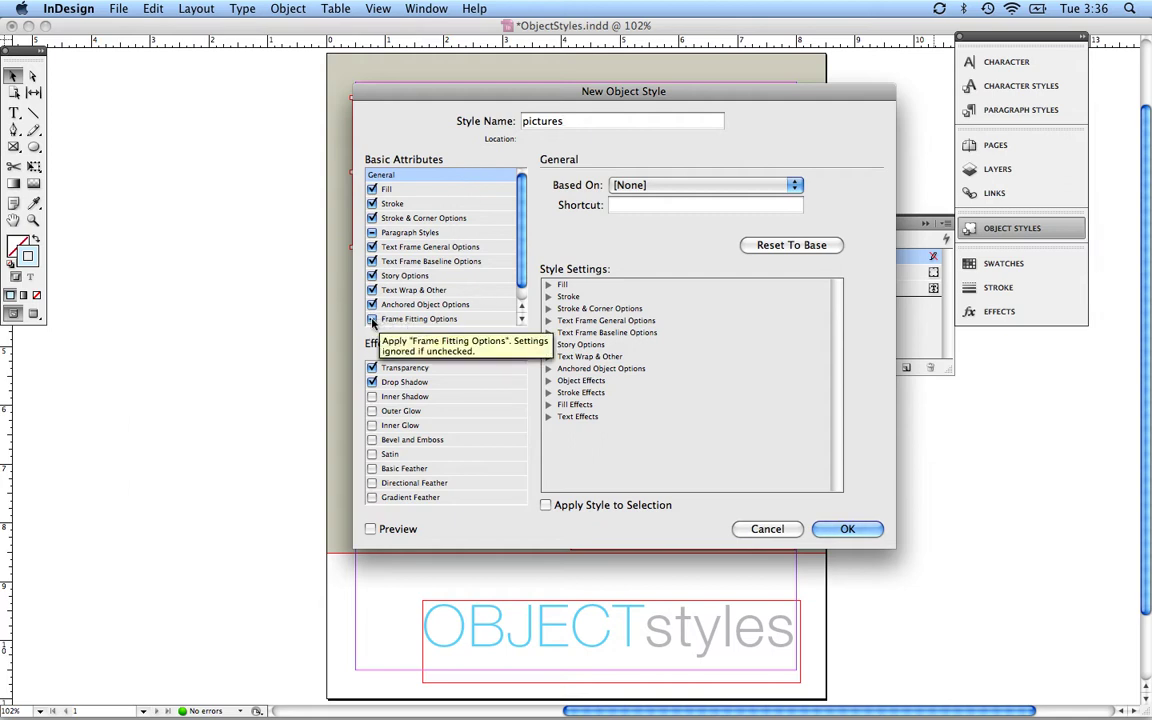
{"action": "left_click", "coordinate": [372, 319]}
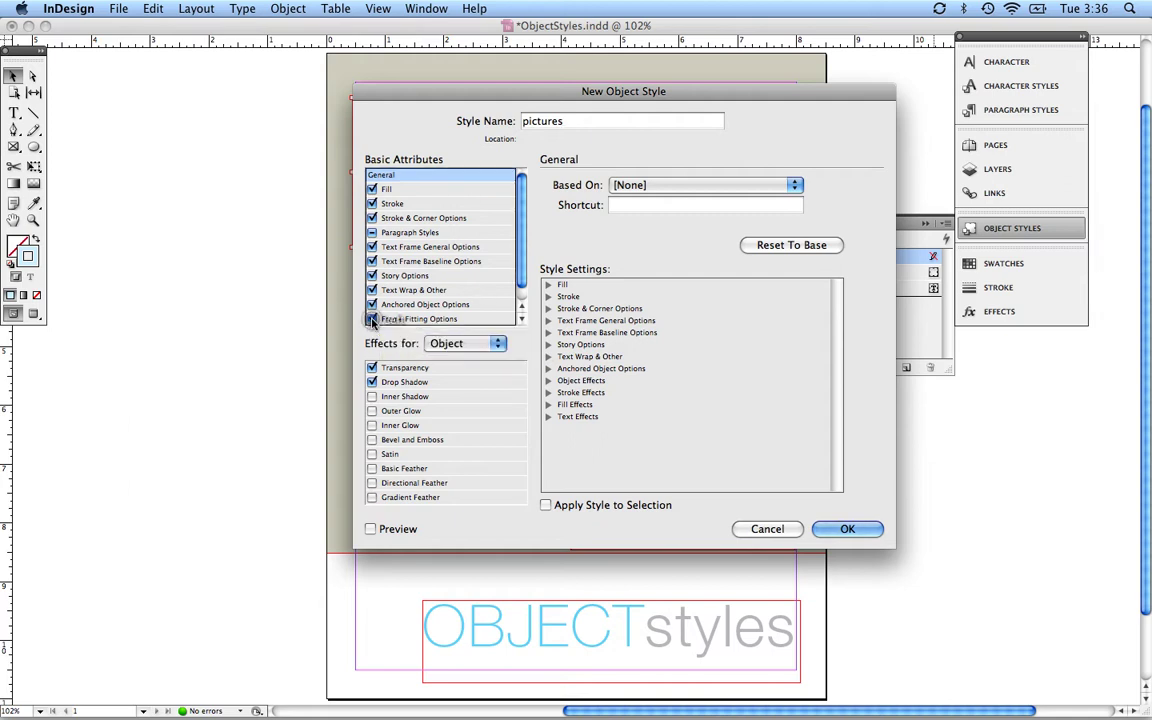
{"action": "left_click", "coordinate": [865, 531]}
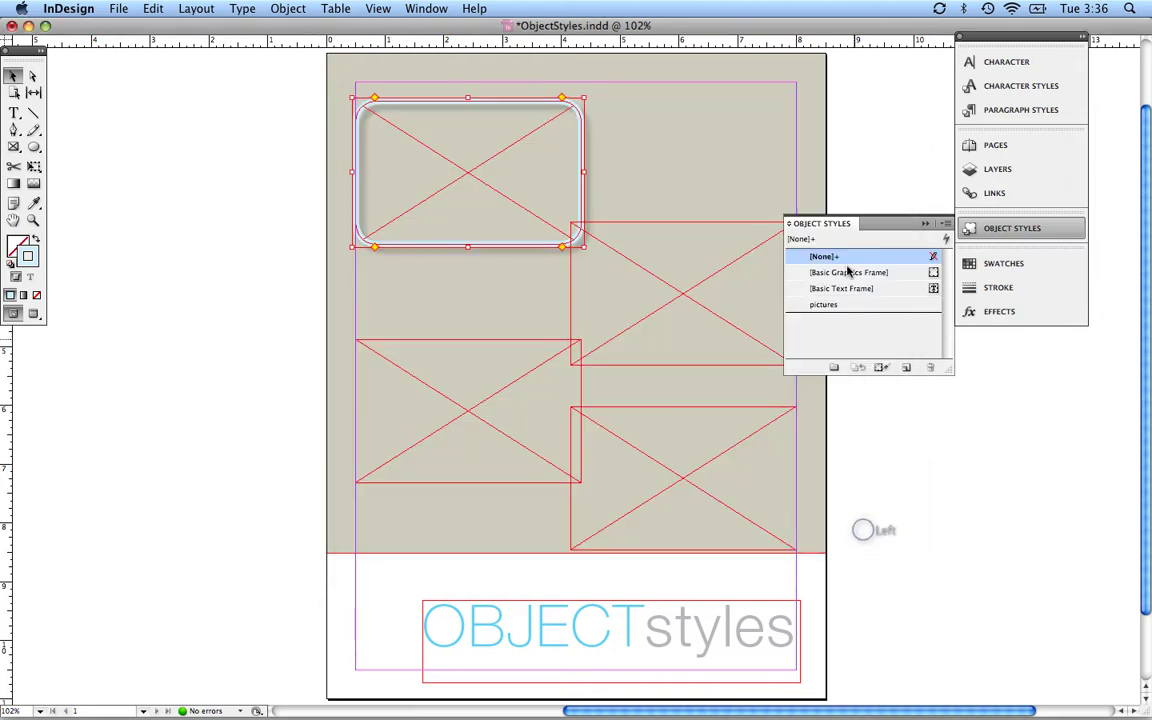
Step: Apply the 'pictures' style to all four frames, then collapse the Object Styles panel
{"action": "left_click", "coordinate": [836, 305]}
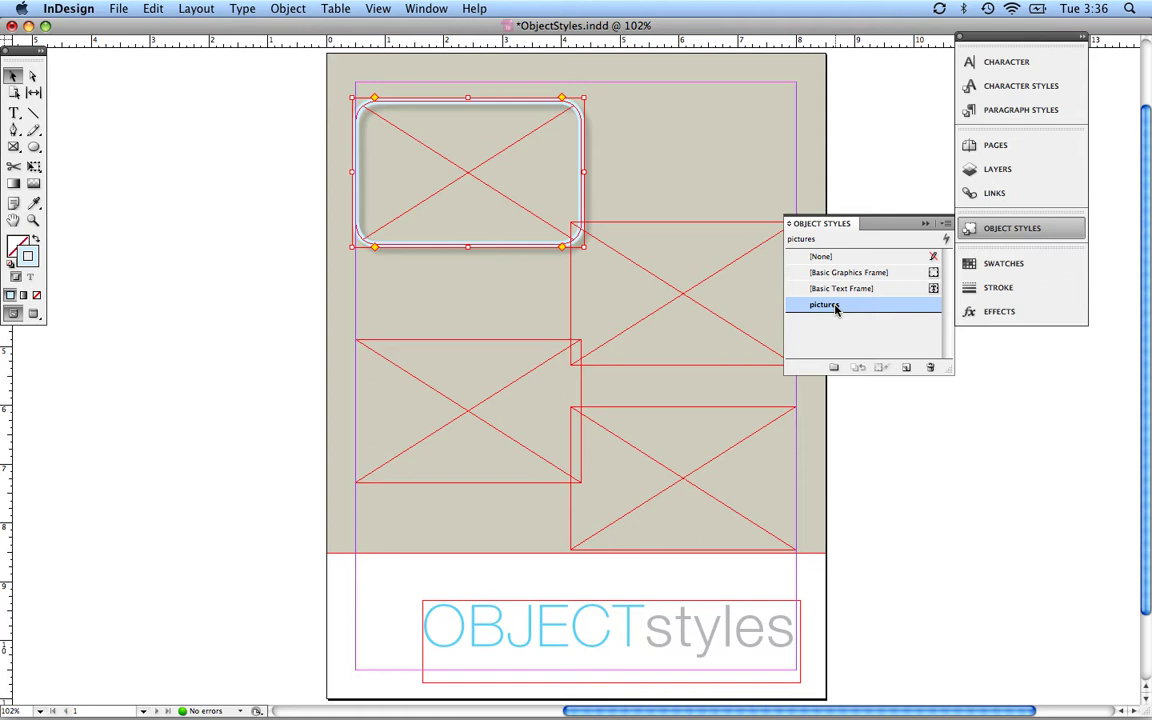
{"action": "left_click", "coordinate": [746, 301]}
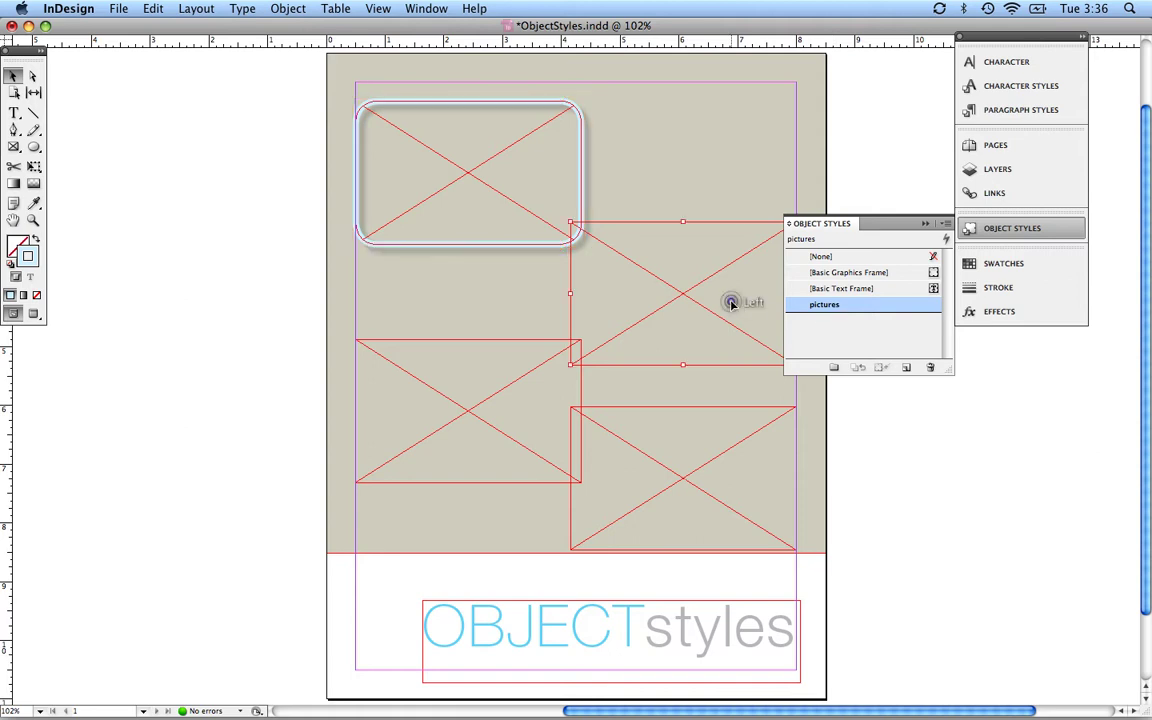
{"action": "left_click", "coordinate": [860, 304]}
{"action": "left_click", "coordinate": [501, 395]}
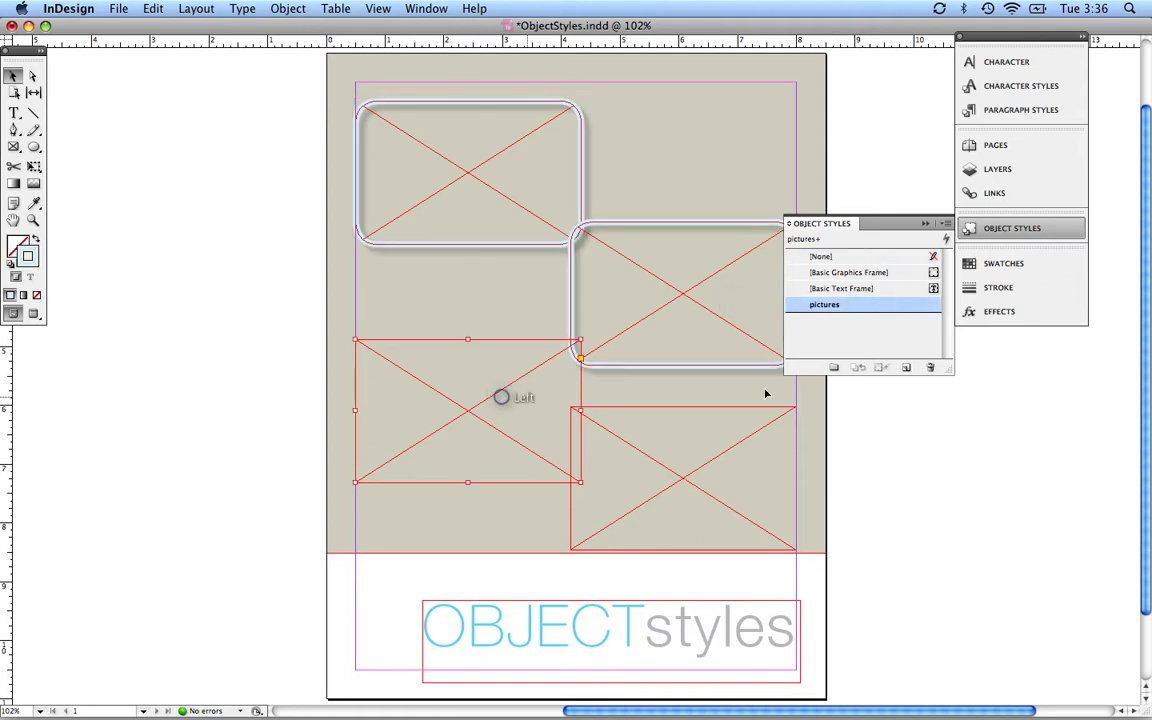
{"action": "left_click", "coordinate": [810, 307]}
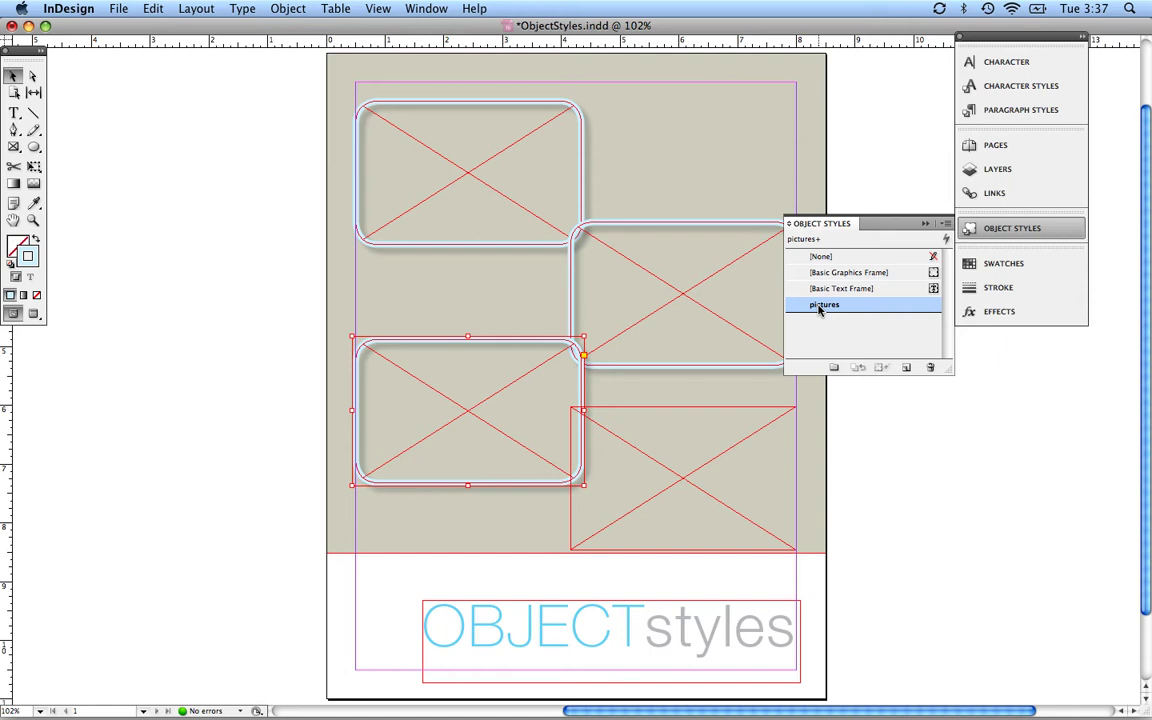
{"action": "mouse_move", "coordinate": [818, 309]}
{"action": "left_mouse_down"}
{"action": "mouse_move", "coordinate": [740, 401]}
{"action": "mouse_move", "coordinate": [718, 466]}
{"action": "left_mouse_up"}
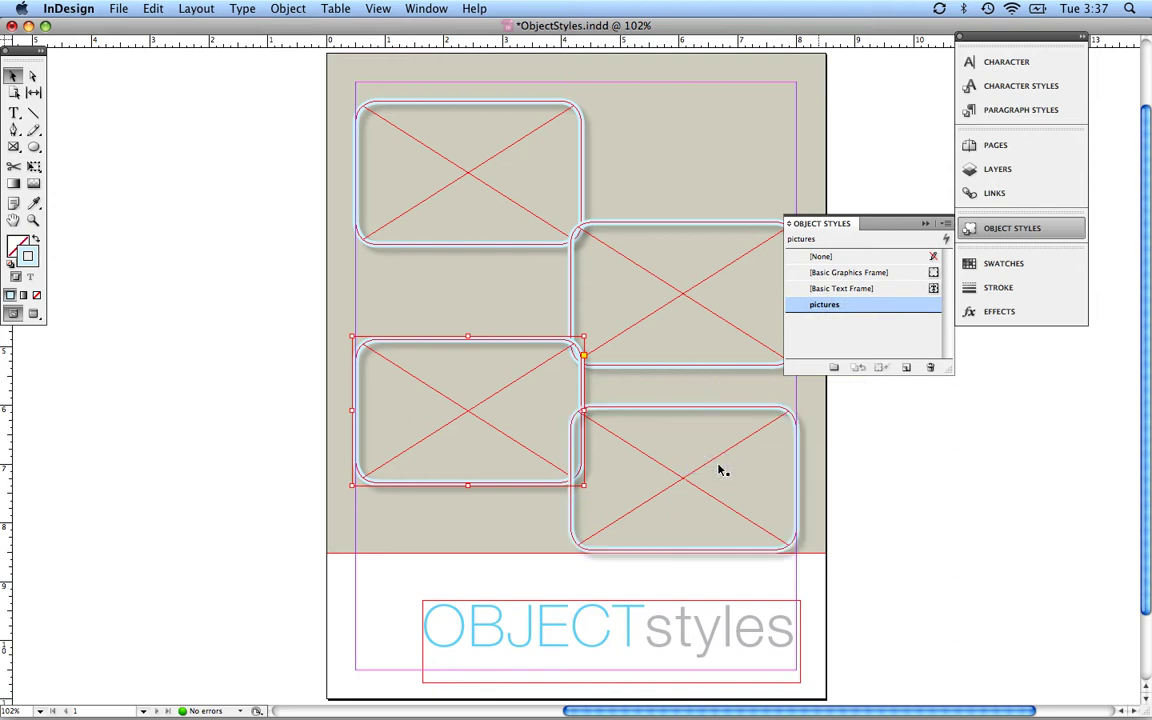
{"action": "left_click", "coordinate": [923, 226]}
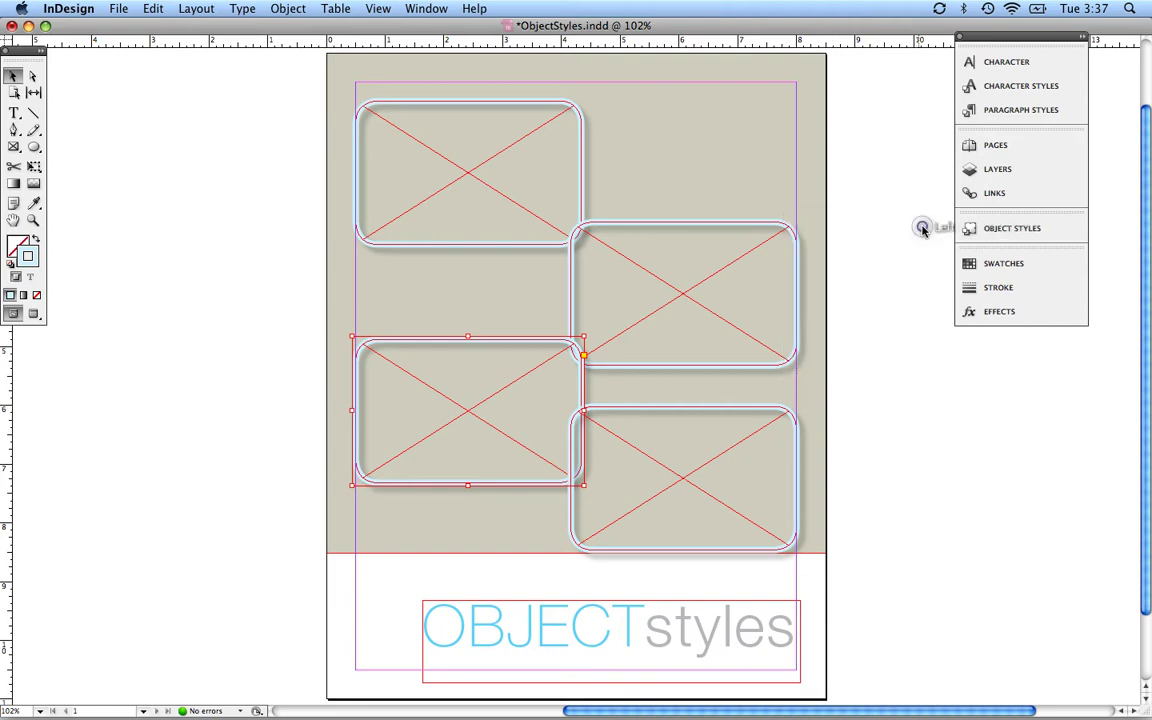
Step: With the top-left frame selected, load R1.jpg through R4.jpg from SD_Random using Place (Cmd+D)
{"action": "left_click", "coordinate": [385, 181]}
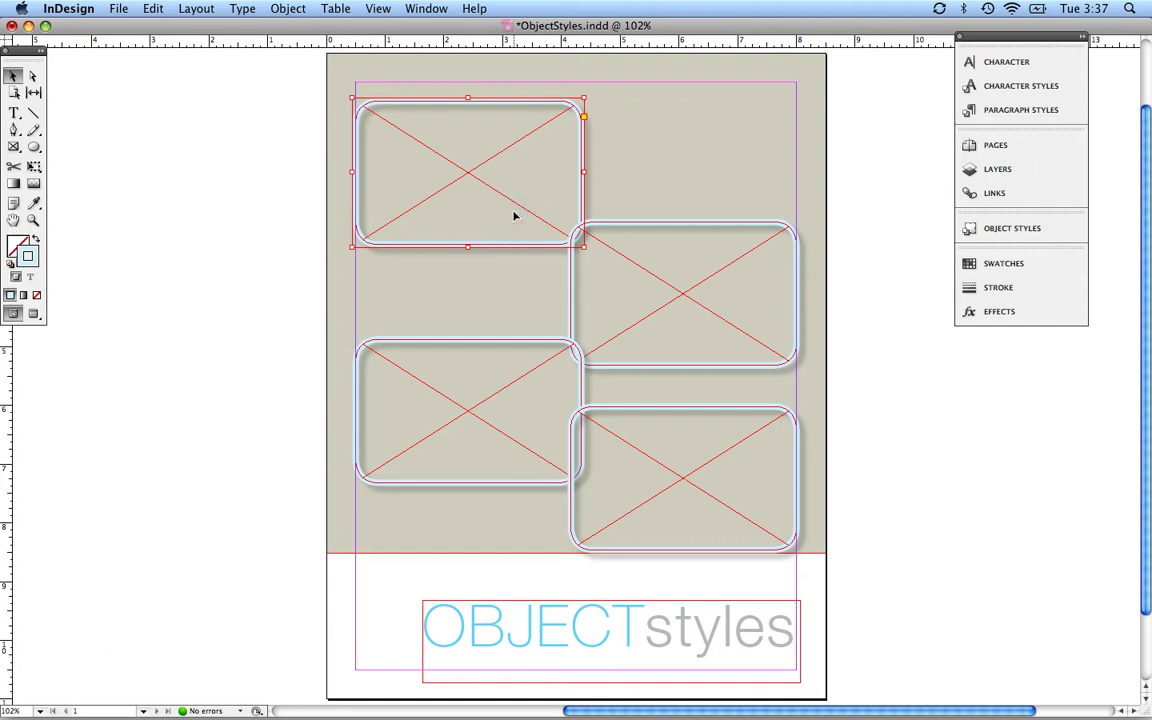
{"action": "key", "text": "super+d"}
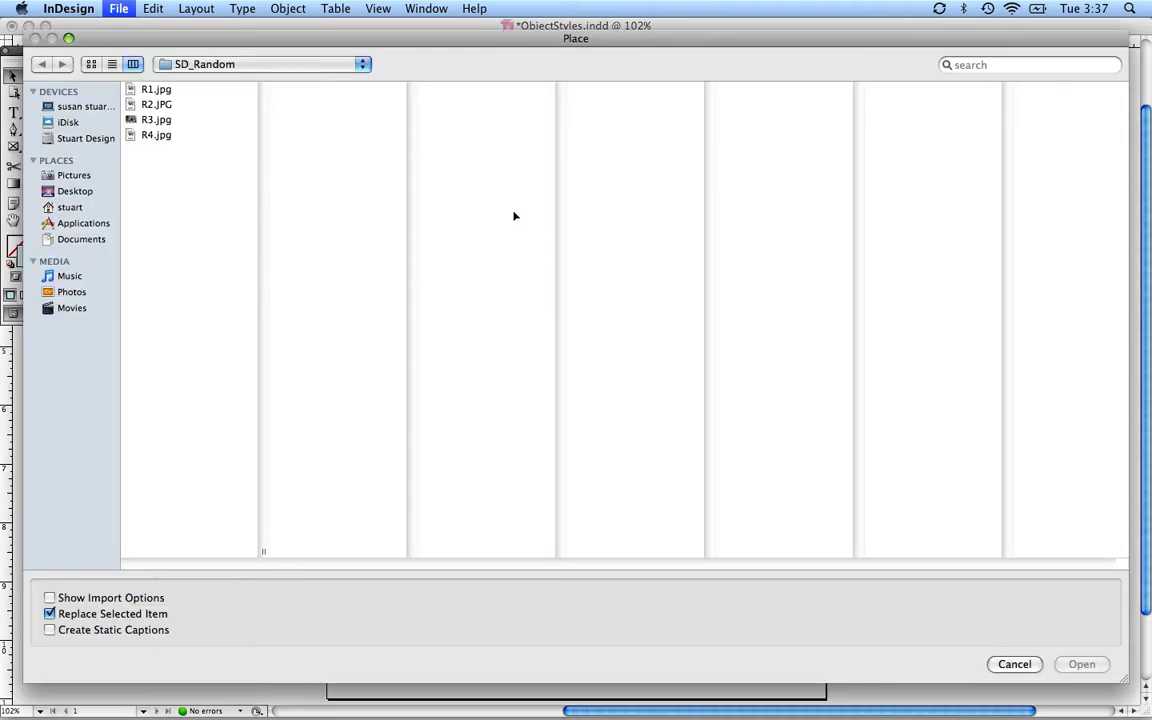
{"action": "left_click_drag", "start_coordinate": [143, 91], "coordinate": [156, 95]}
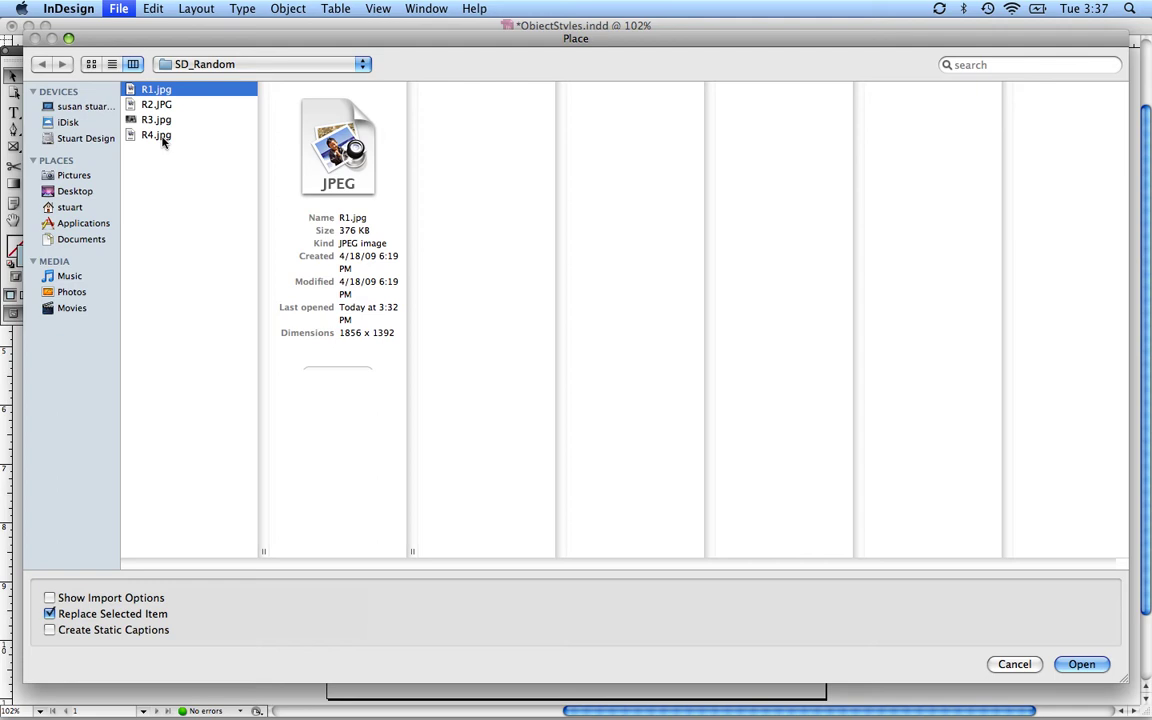
{"action": "left_click", "coordinate": [160, 135], "text": "shift"}
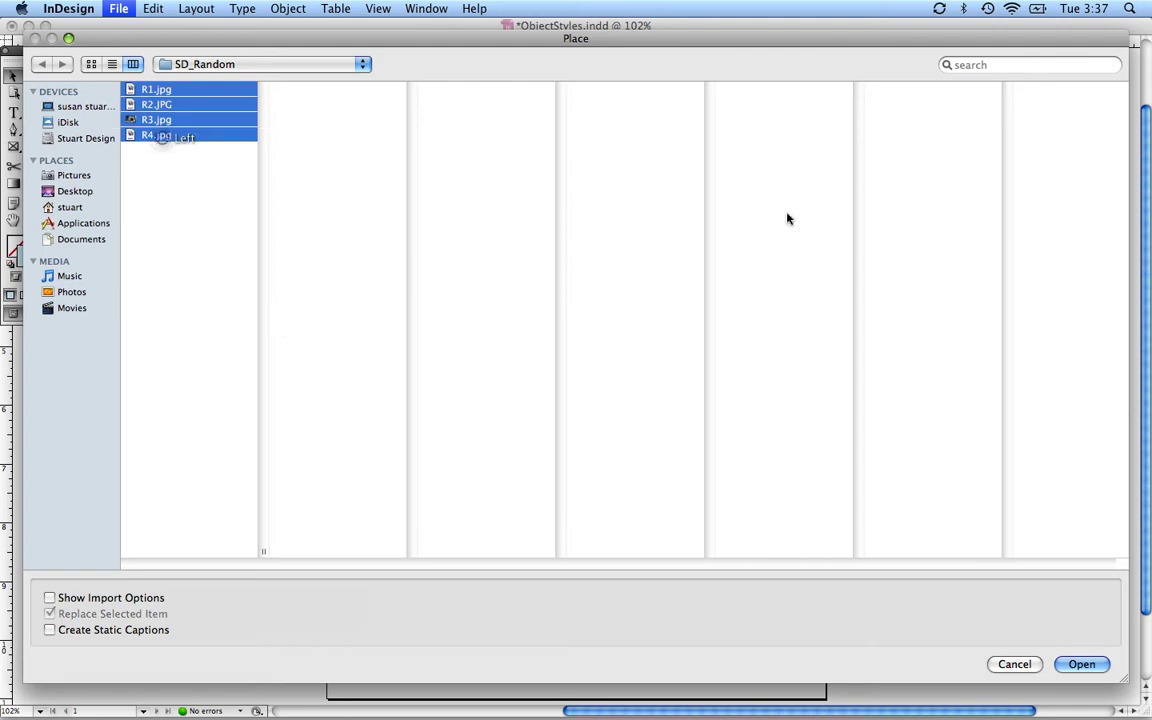
{"action": "left_click", "coordinate": [1073, 667]}
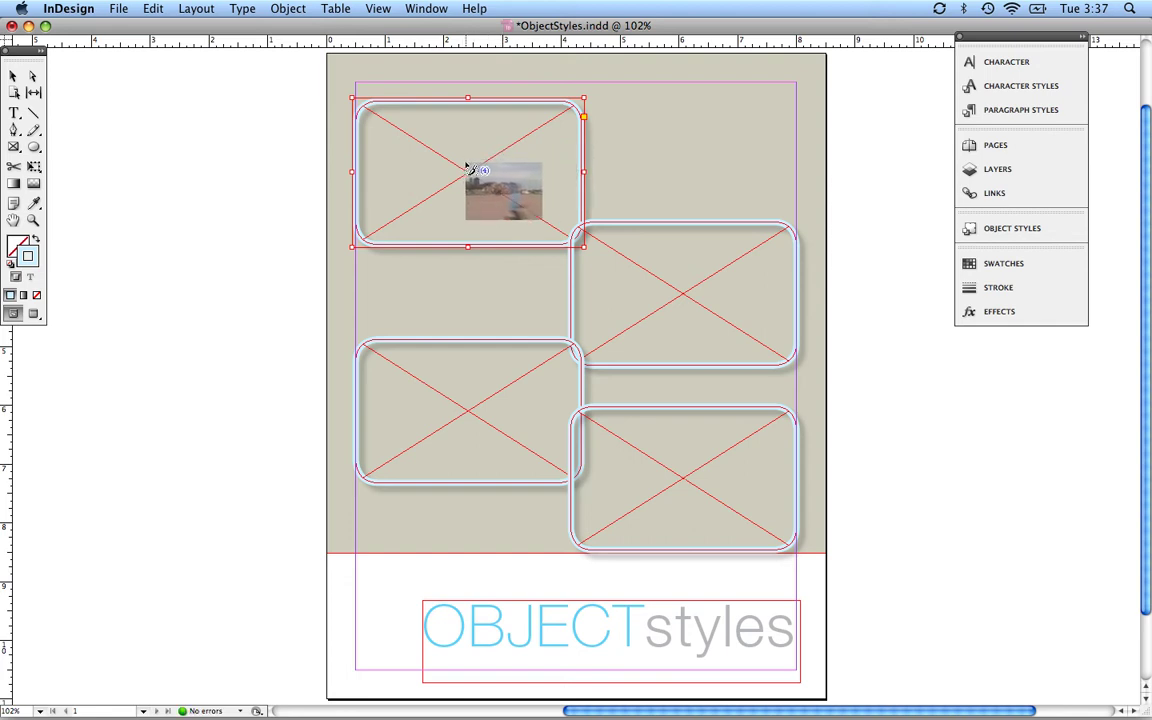
Step: Place the loaded photos into the top-left, upper-right and lower-left frames; the lower-right stays empty
{"action": "left_click", "coordinate": [467, 166]}
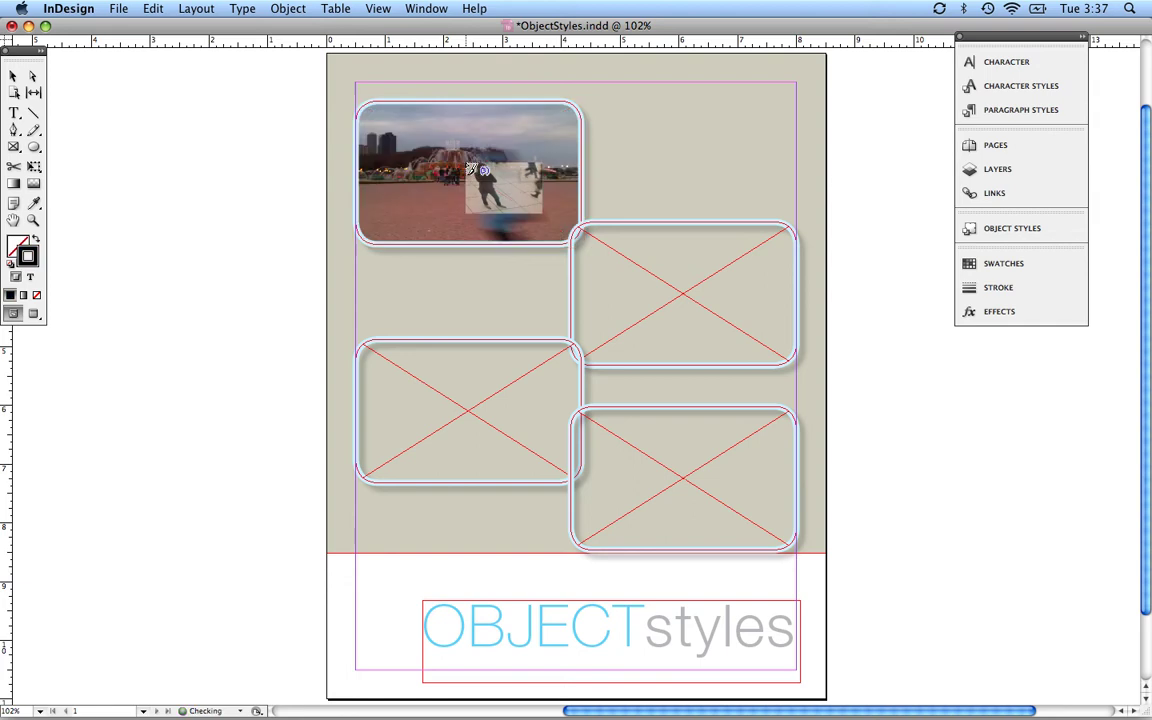
{"action": "left_click", "coordinate": [688, 288]}
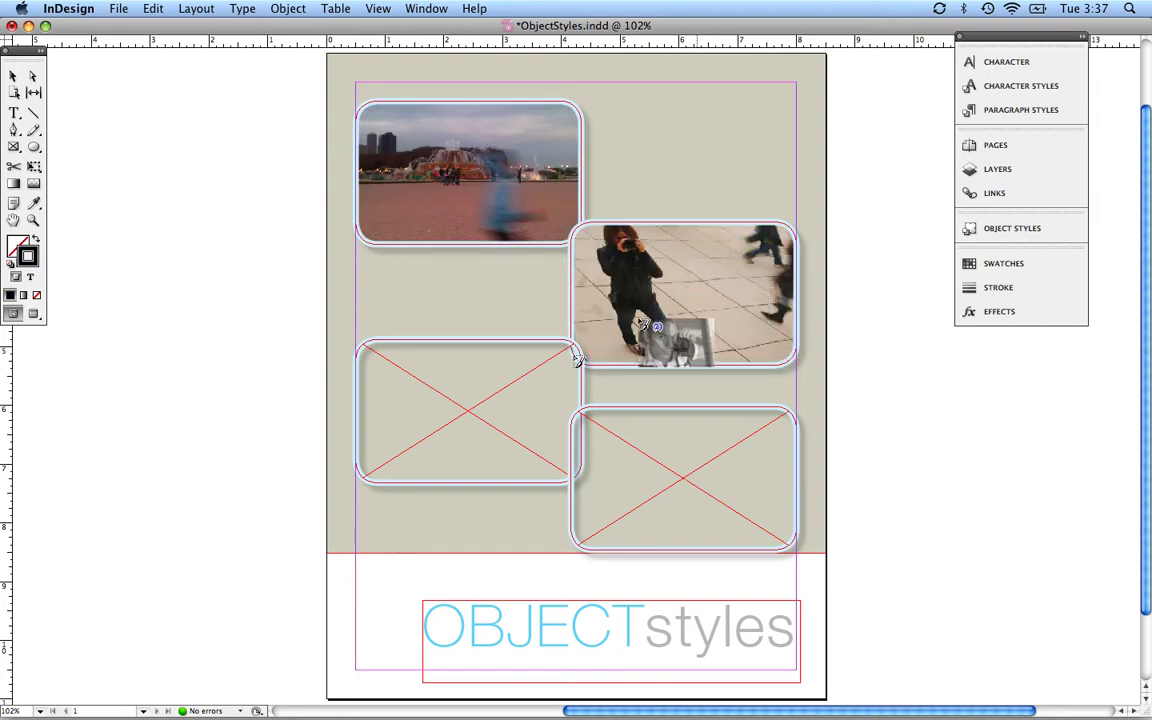
{"action": "left_click", "coordinate": [448, 420]}
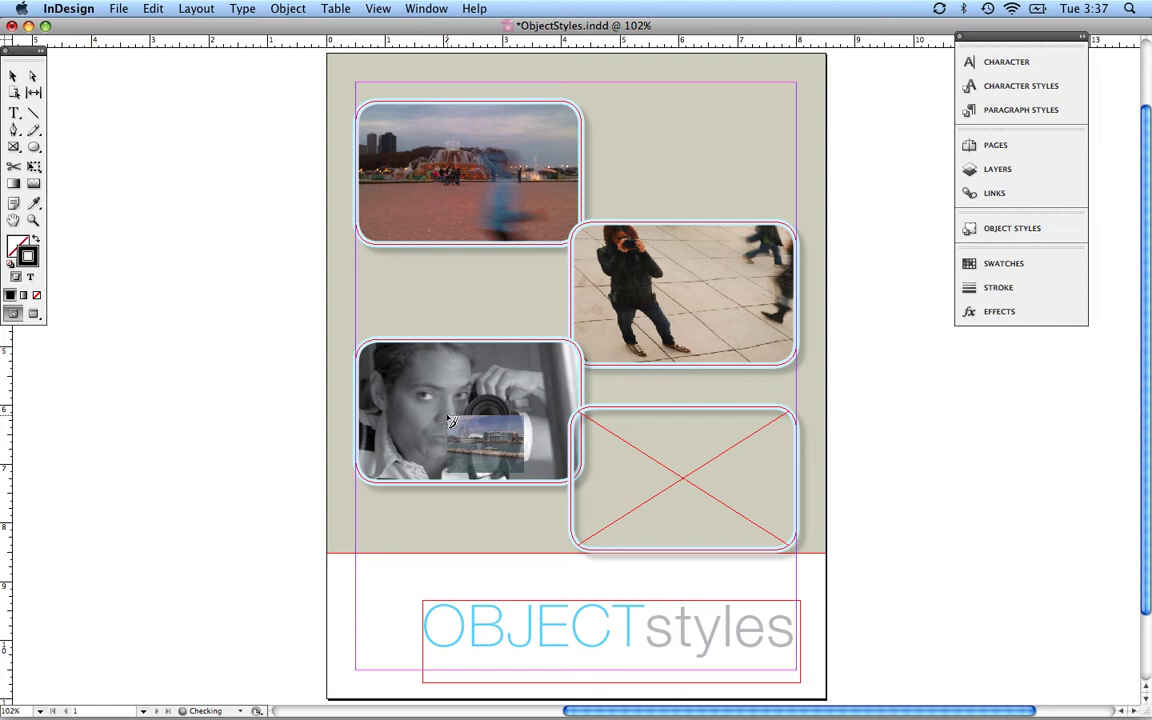
{"action": "left_click", "coordinate": [663, 471]}
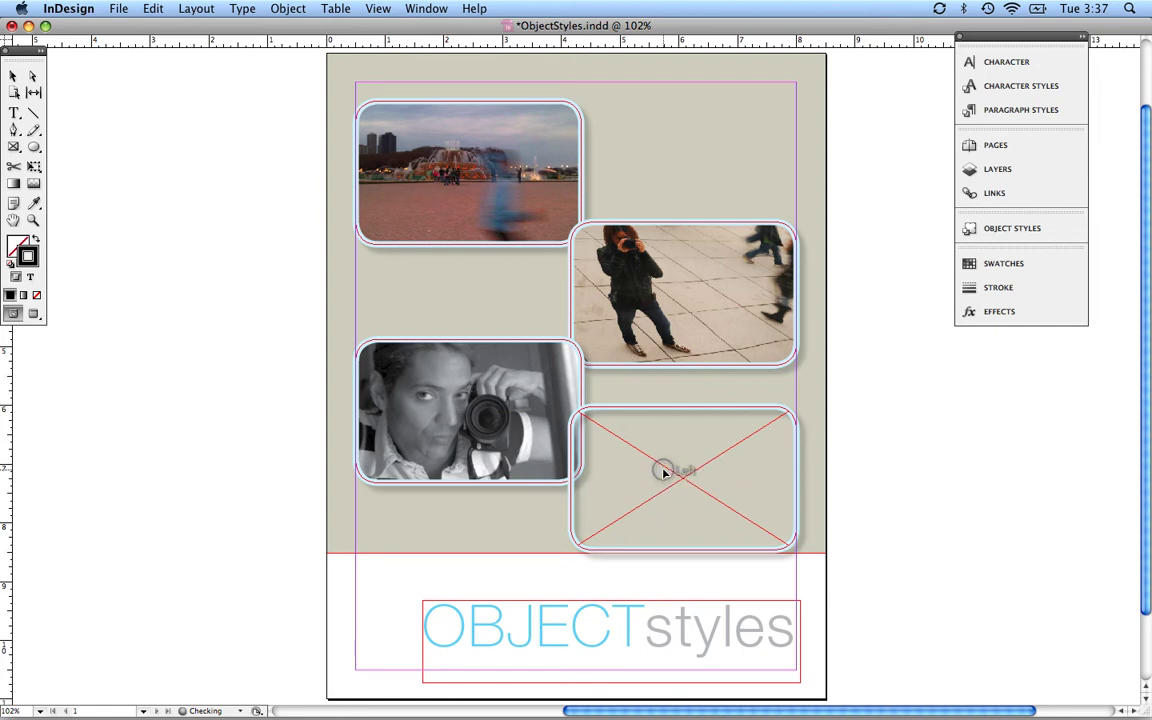
Step: Switch to Preview mode and nudge the bottom-right photo frame slightly lower
{"action": "left_click", "coordinate": [268, 356]}
{"action": "key", "text": "w"}
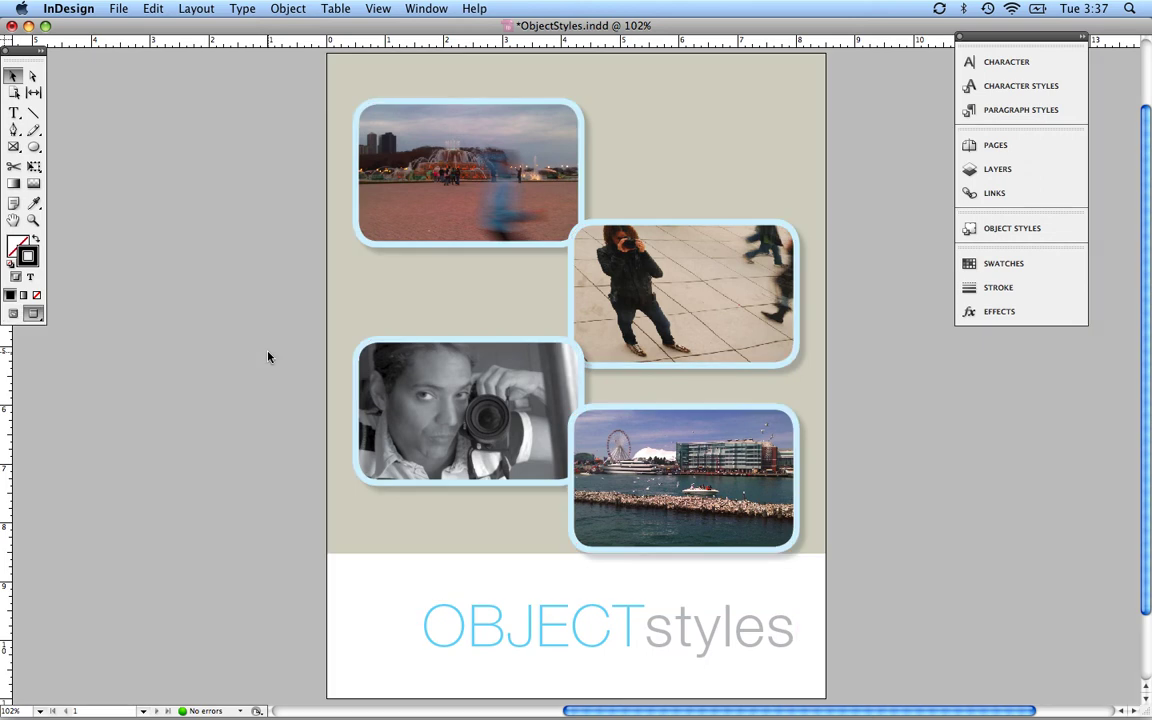
{"action": "left_click", "coordinate": [726, 306]}
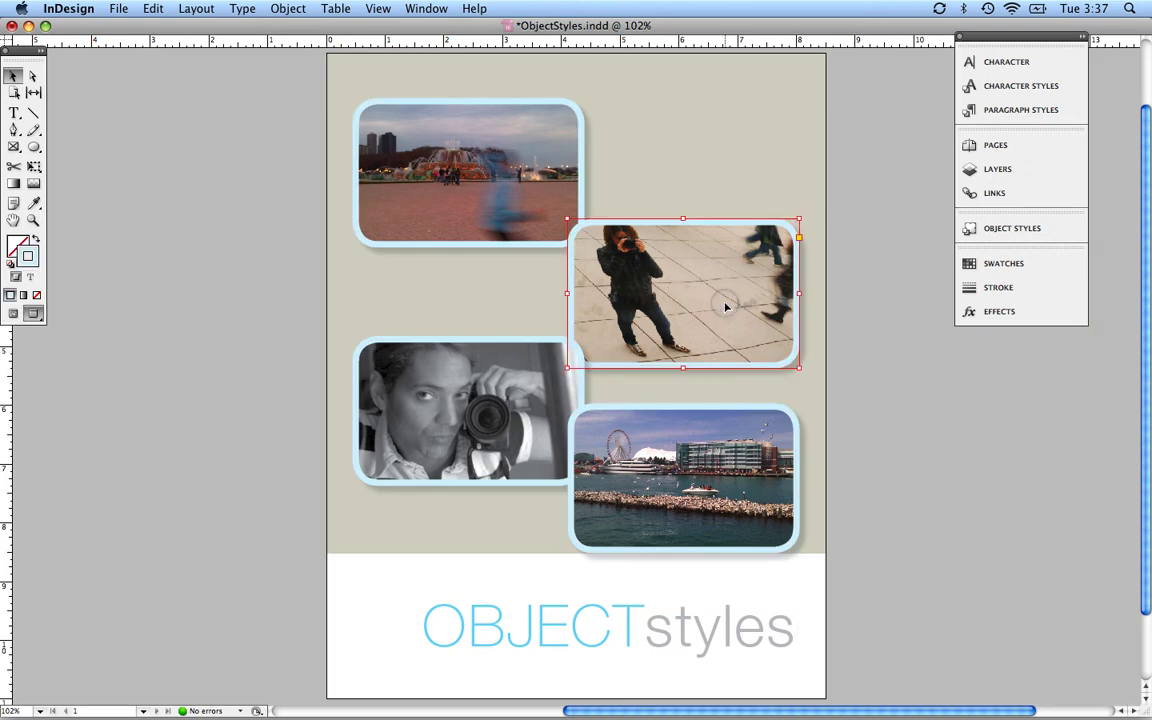
{"action": "left_click", "coordinate": [755, 478]}
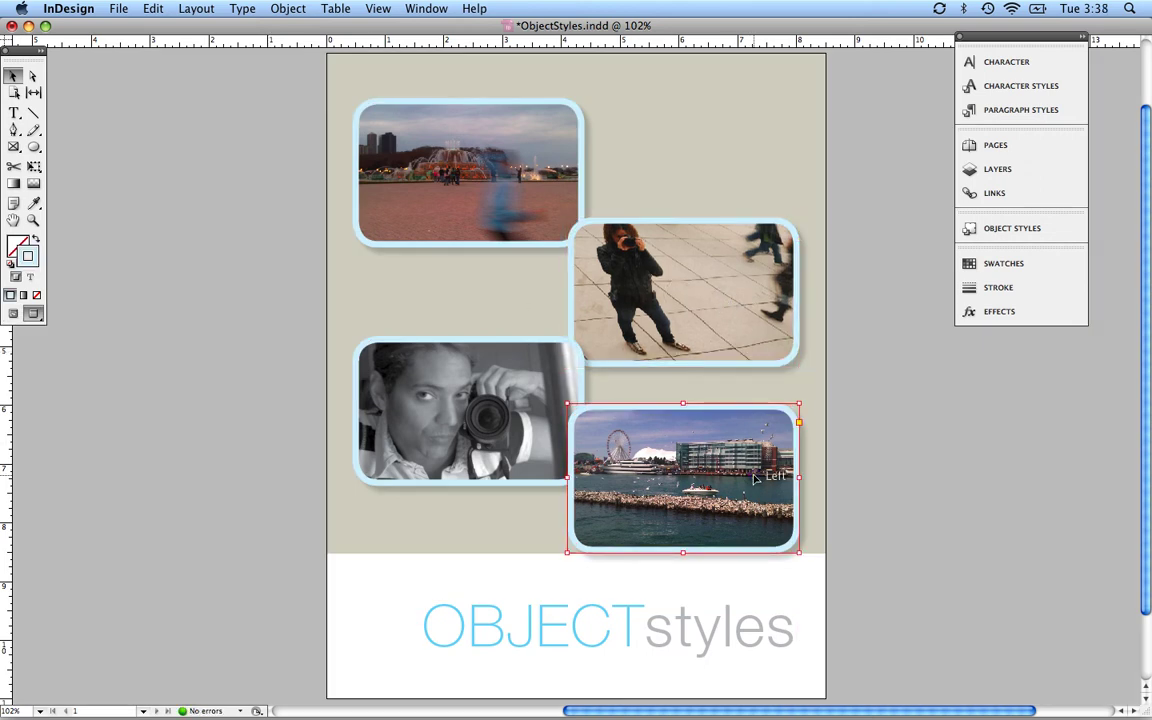
{"action": "key", "text": "Down"}
{"action": "key", "text": "Down"}
{"action": "key", "text": "Down"}
{"action": "key", "text": "Down"}
{"action": "key", "text": "Down"}
{"action": "key", "text": "Down"}
{"action": "key", "text": "Down"}
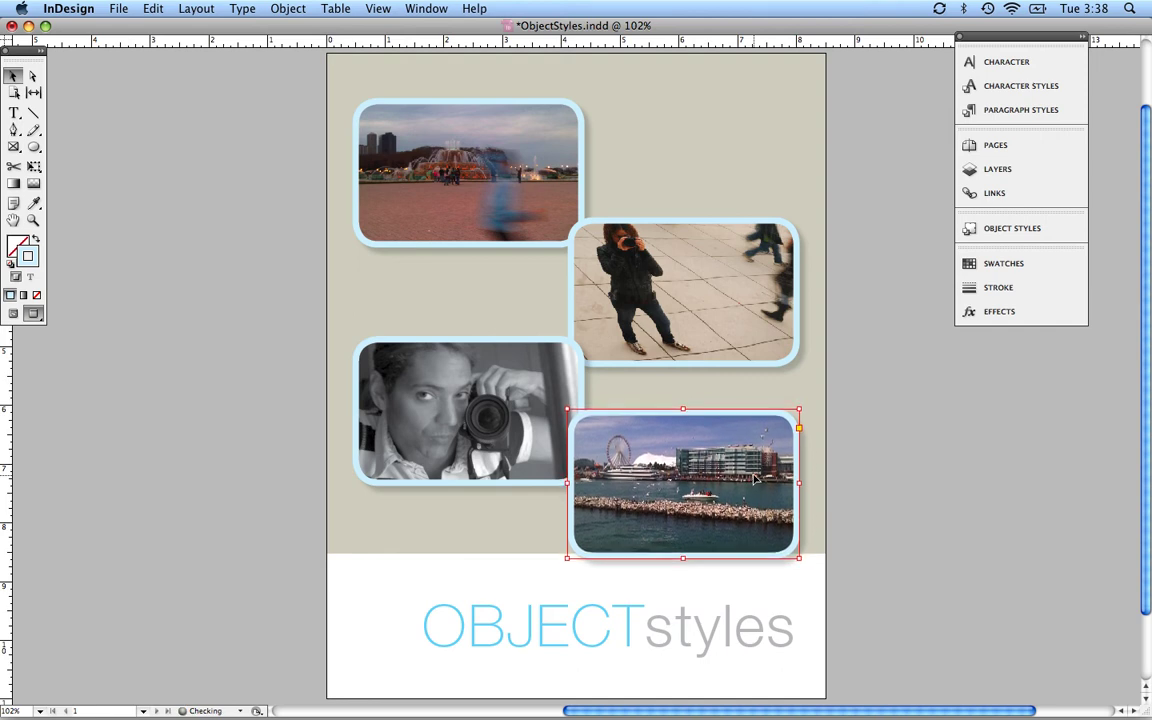
{"action": "left_click", "coordinate": [969, 535]}
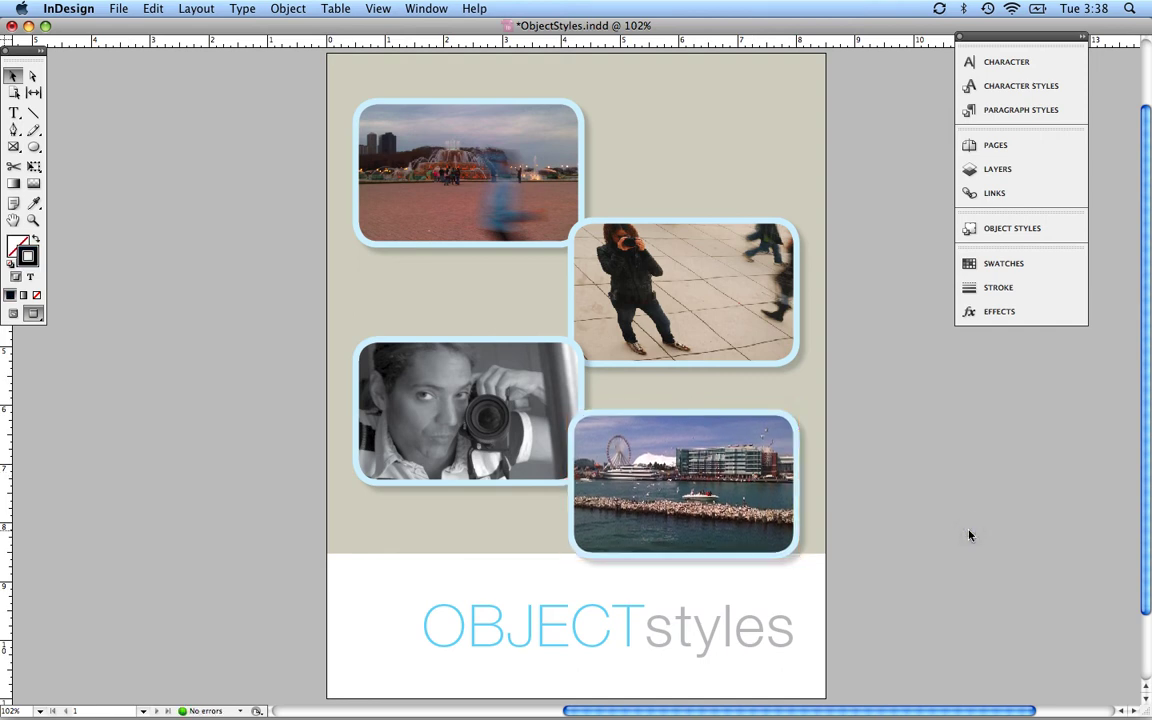